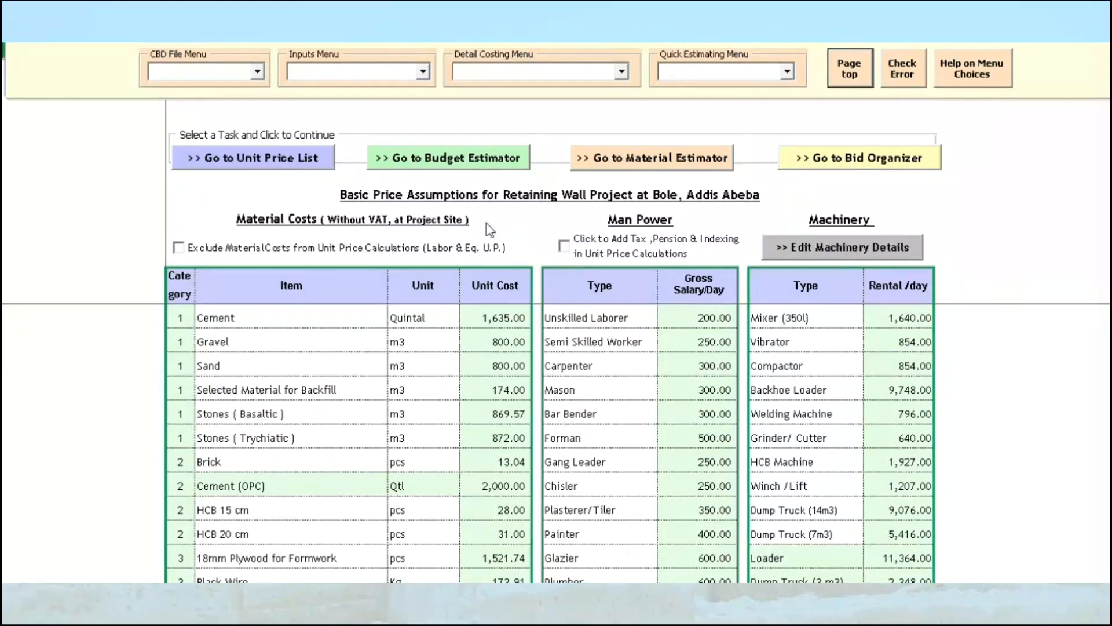
Step: Search the material list for "hcb" and go through all matching items
{"action": "left_click", "coordinate": [281, 436]}
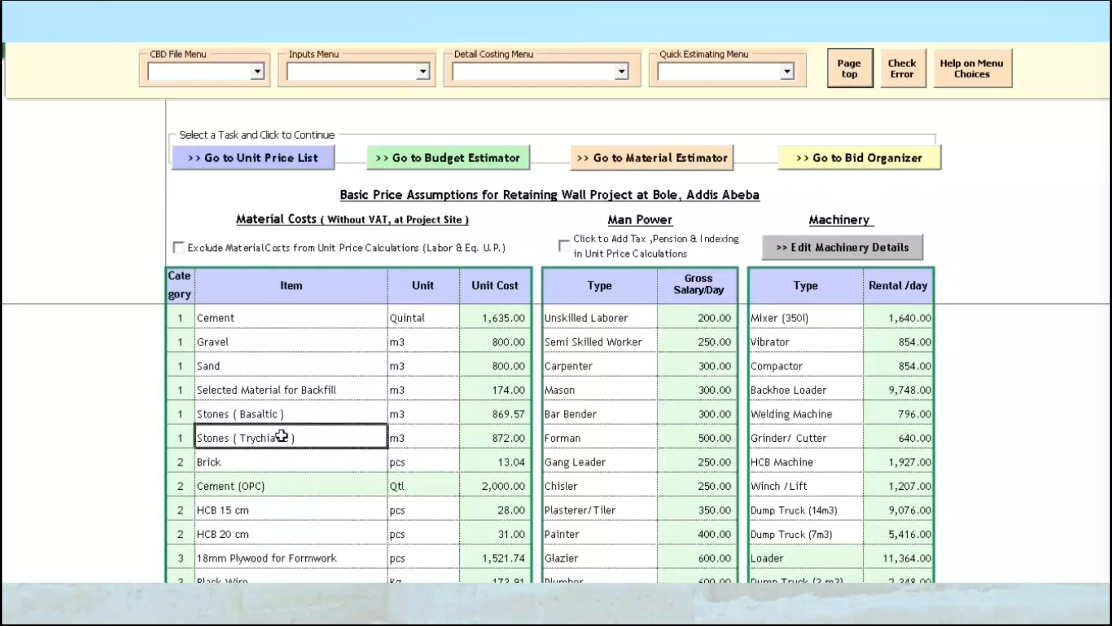
{"action": "right_click", "coordinate": [282, 437]}
{"action": "left_click", "coordinate": [296, 445]}
{"action": "type", "text": "hcb"}
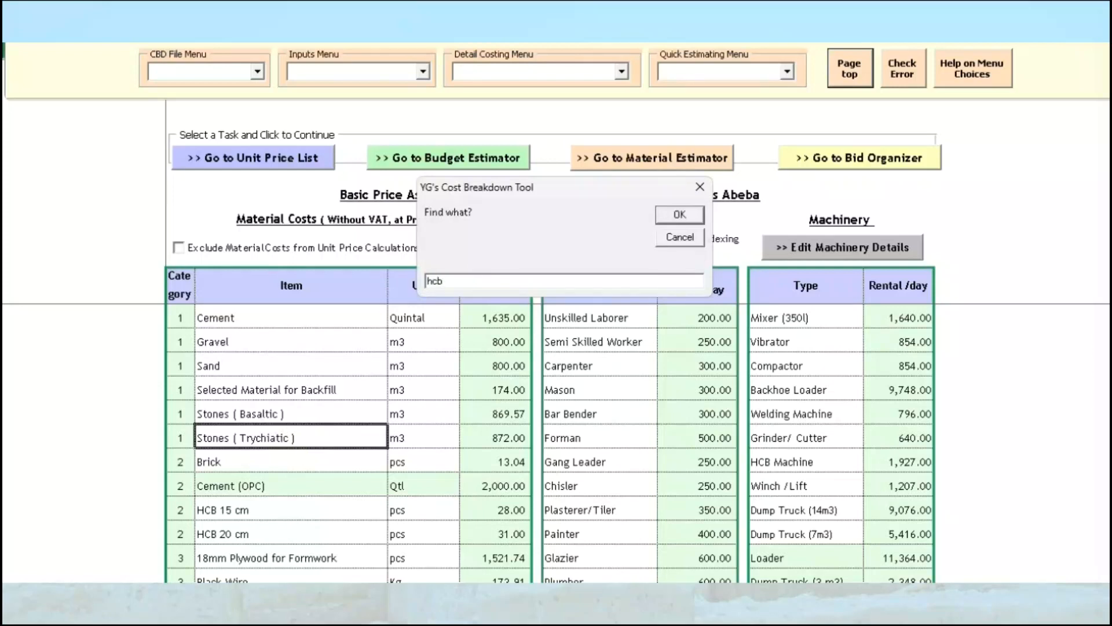
{"action": "key", "text": "Return"}
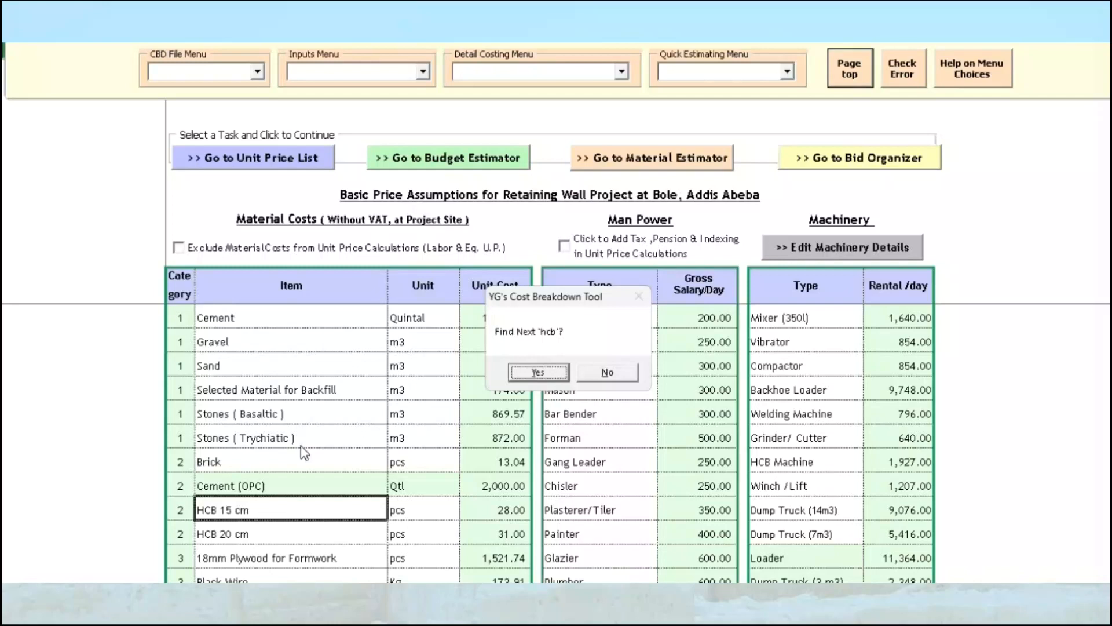
{"action": "key", "text": "Return"}
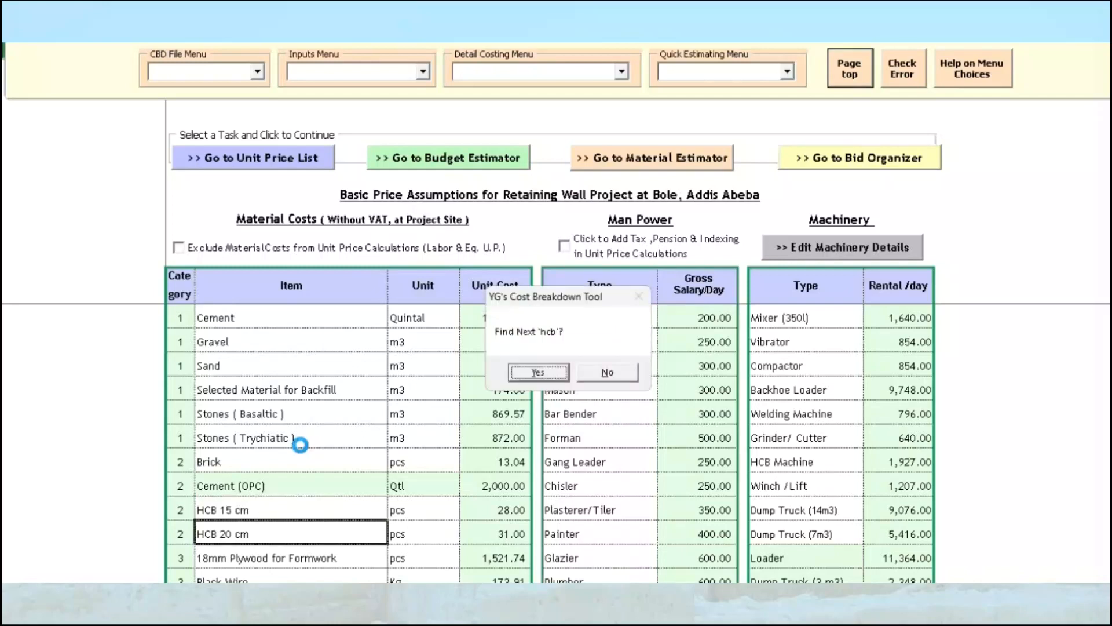
{"action": "key", "text": "Return"}
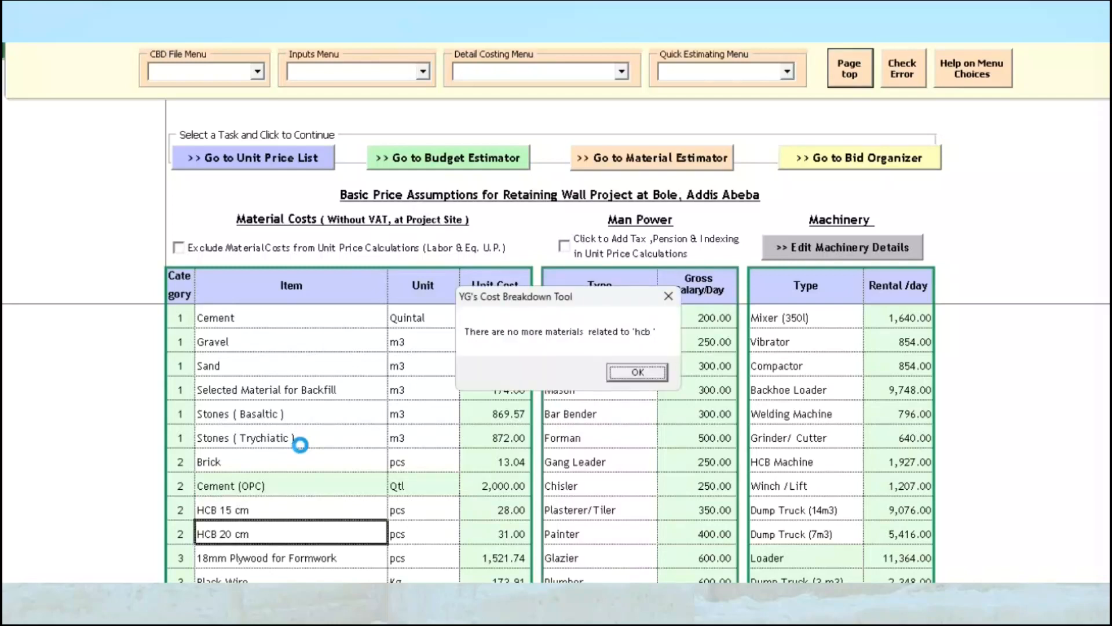
{"action": "left_click", "coordinate": [642, 371]}
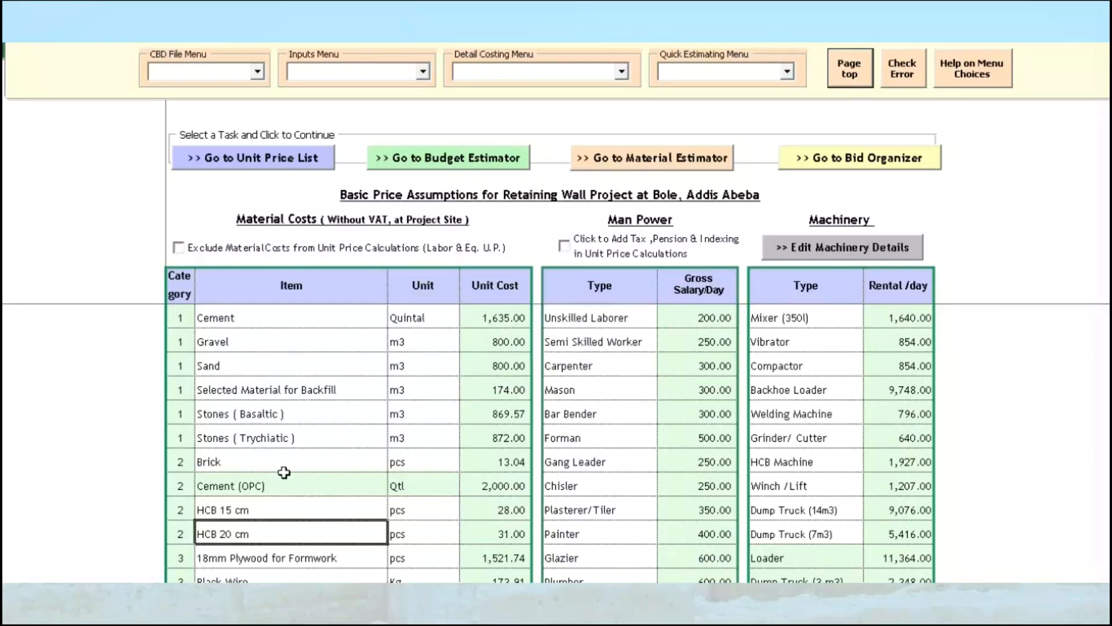
Step: Go to the end of the material list and add a category 2 item named 10 cm HCB
{"action": "left_click", "coordinate": [269, 462]}
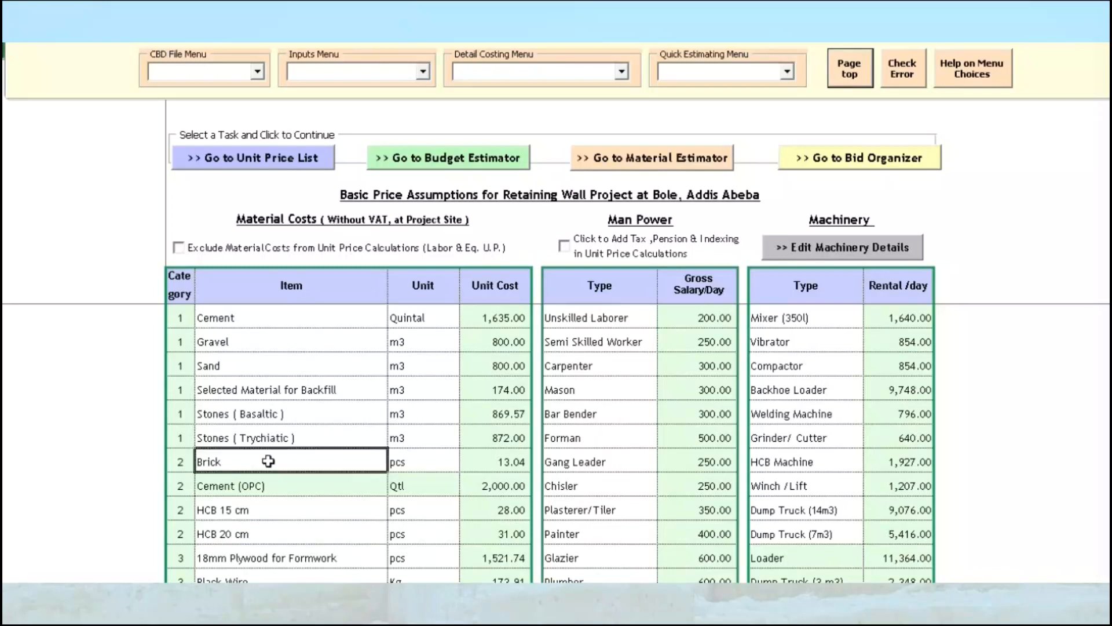
{"action": "right_click", "coordinate": [269, 462]}
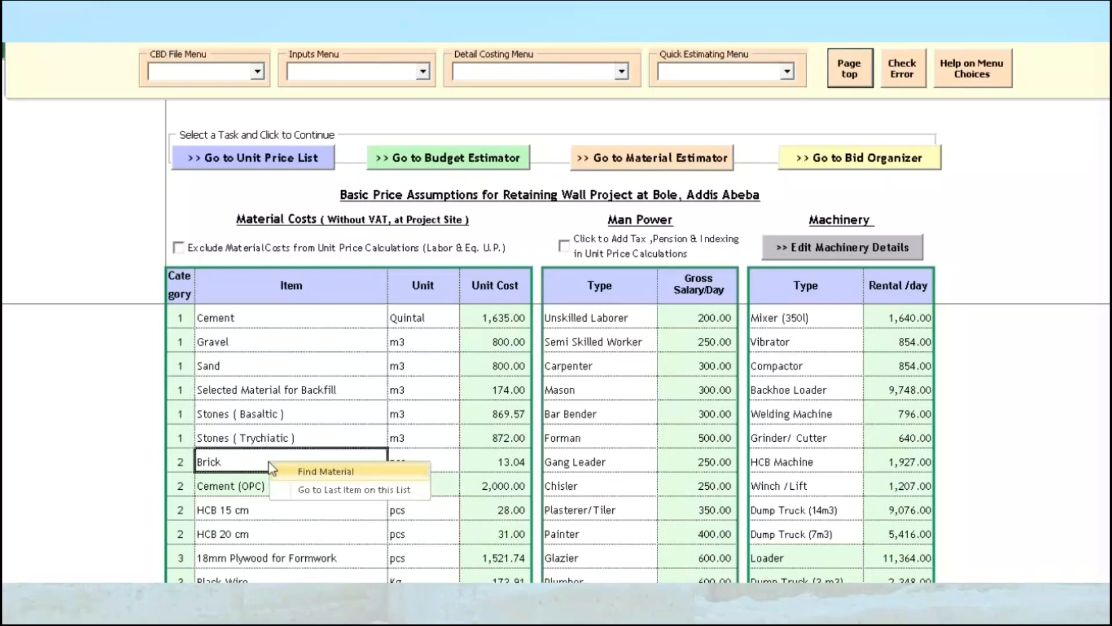
{"action": "left_click", "coordinate": [318, 489]}
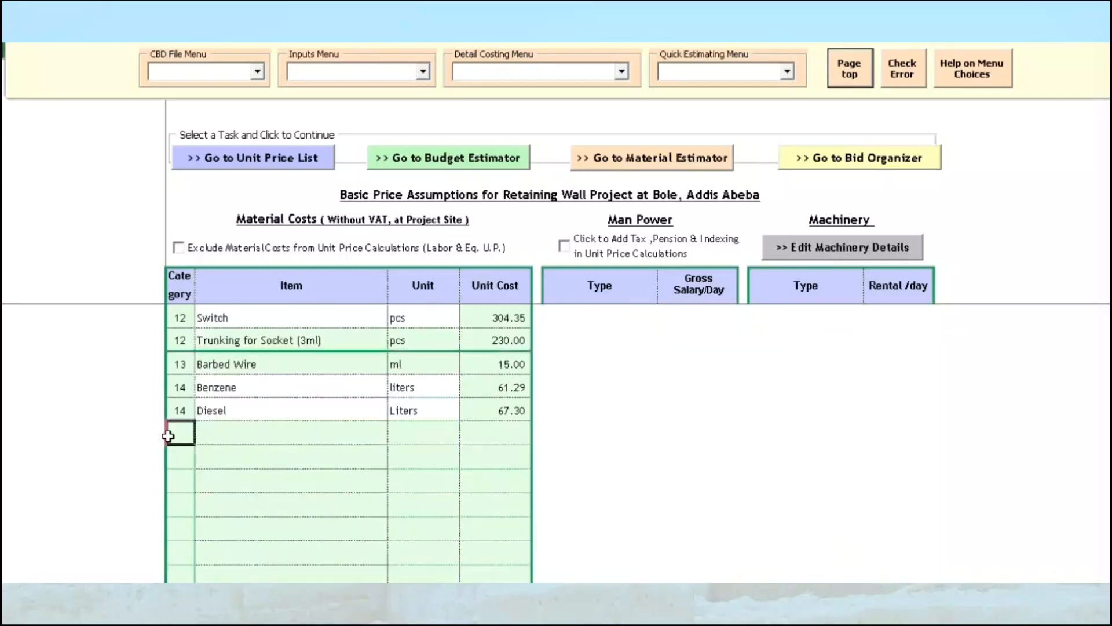
{"action": "left_click", "coordinate": [215, 433]}
{"action": "type", "text": "10"}
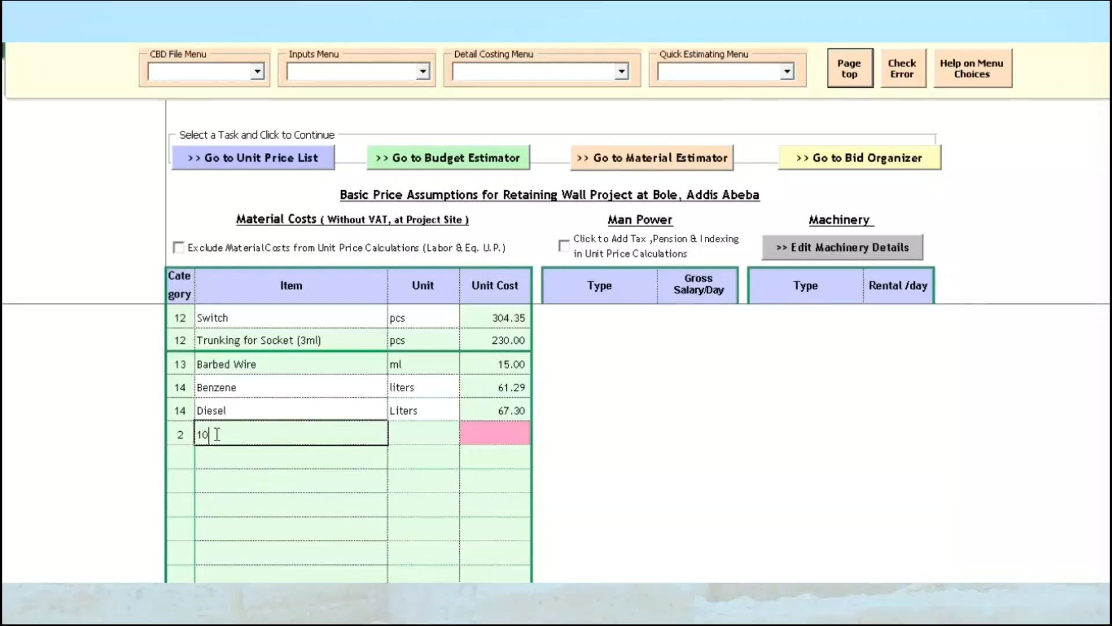
{"action": "type", "text": "cm HCB"}
Step: Give the new 10 cm HCB material the unit pcs and a unit cost of 27
{"action": "left_click", "coordinate": [407, 435]}
{"action": "type", "text": "pcs"}
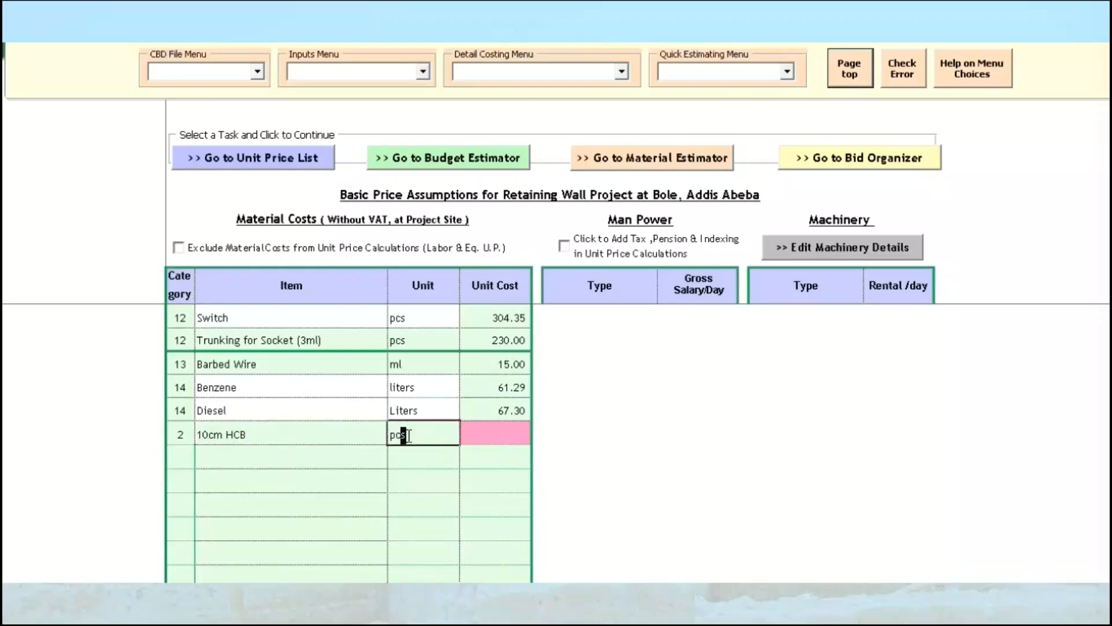
{"action": "left_click", "coordinate": [494, 441]}
{"action": "type", "text": "27"}
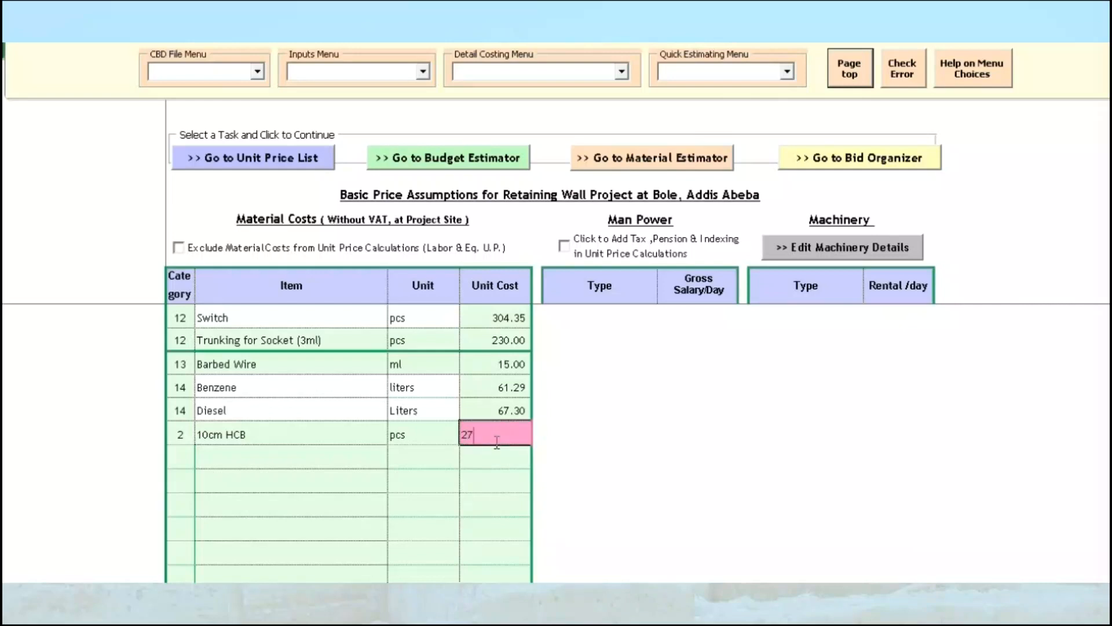
{"action": "key", "text": "Return"}
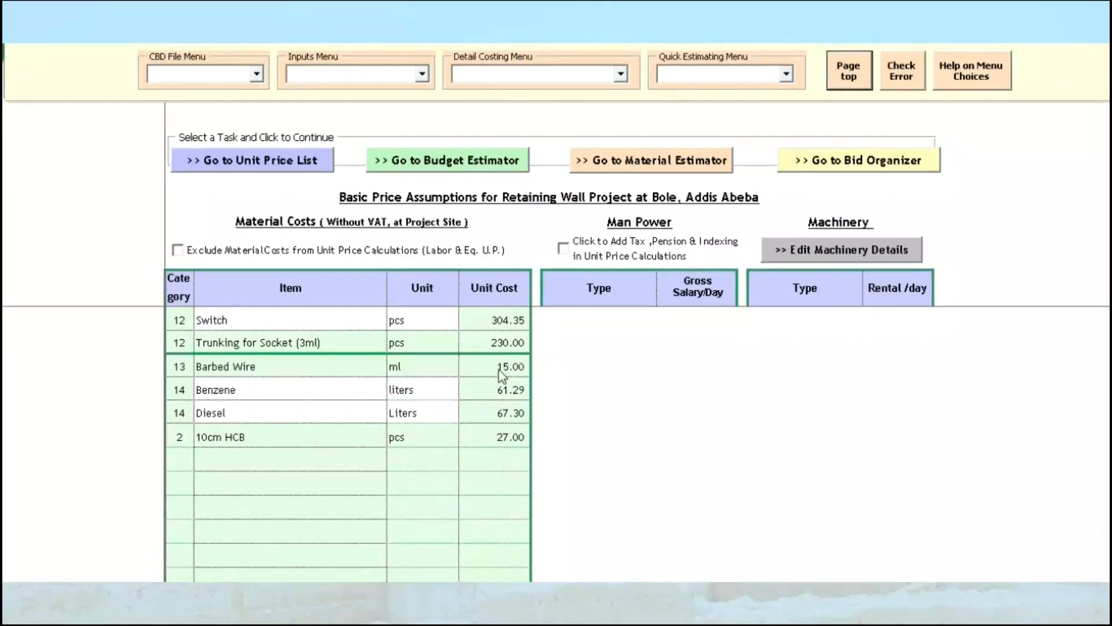
Step: Open the cost calculator for 10 cm HCB and enter purchase price 28 and transport cost per unit =2000/600
{"action": "left_click", "coordinate": [498, 436]}
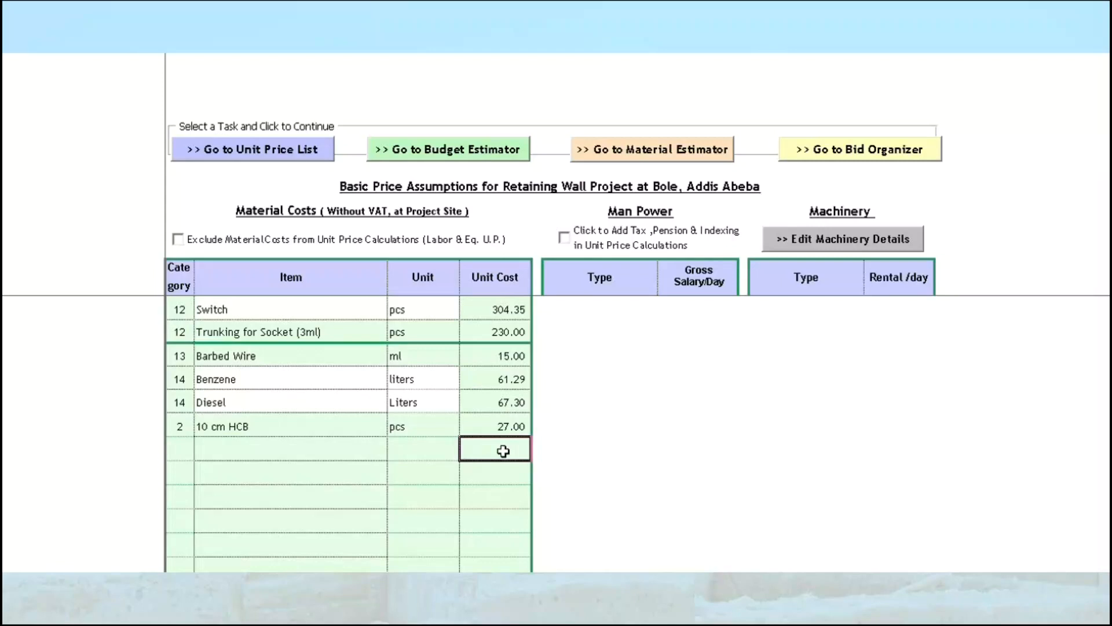
{"action": "left_click", "coordinate": [483, 426]}
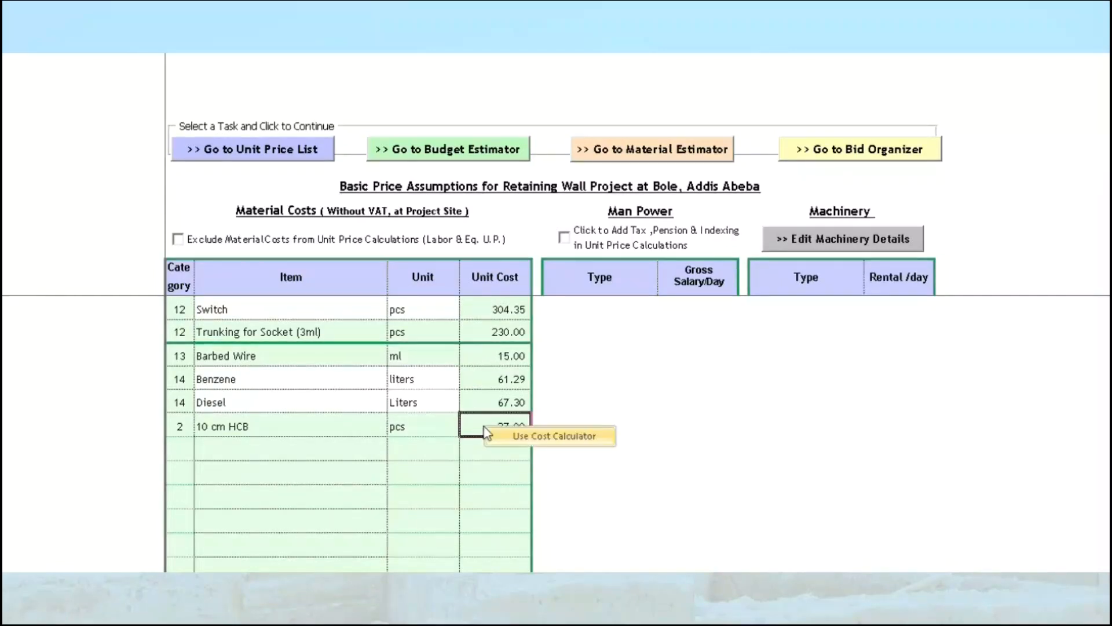
{"action": "double_click", "coordinate": [506, 434]}
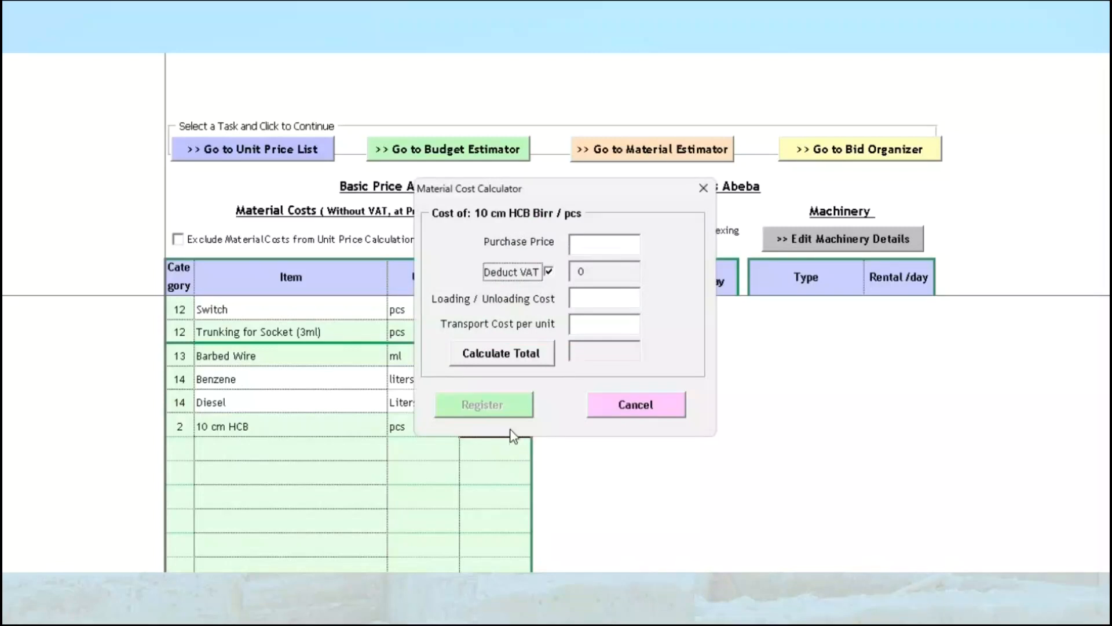
{"action": "left_click", "coordinate": [593, 249]}
{"action": "type", "text": "28"}
{"action": "left_click", "coordinate": [600, 270]}
{"action": "left_click", "coordinate": [592, 325]}
{"action": "type", "text": "=2000"}
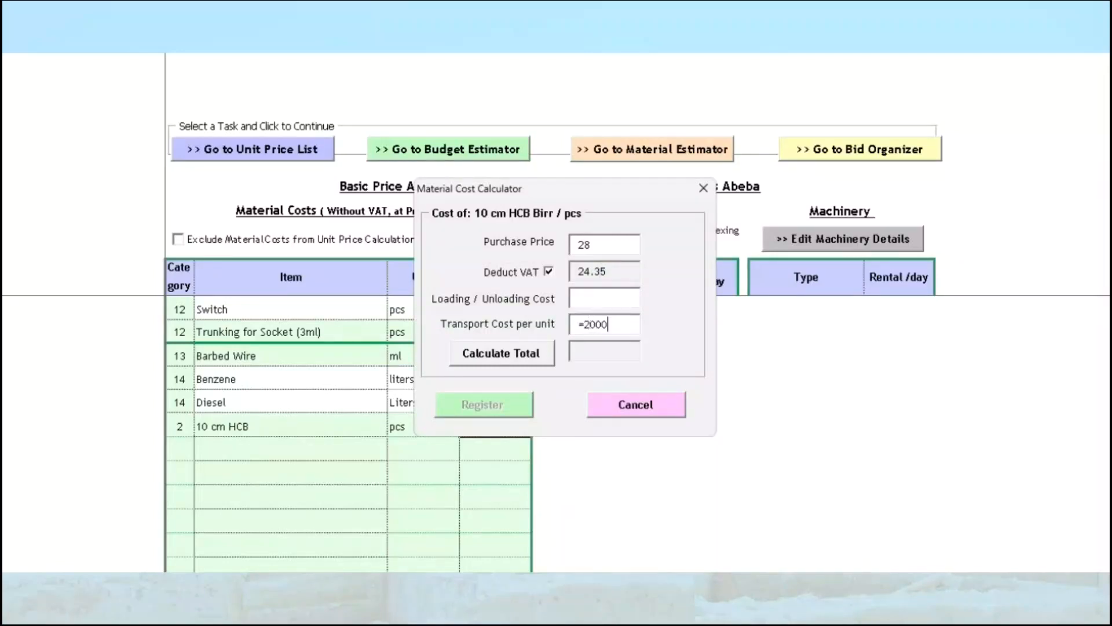
{"action": "type", "text": "/600"}
Step: Set the loading/unloading cost to 0.2, calculate the total and register it as the 10 cm HCB unit cost
{"action": "left_click", "coordinate": [584, 301]}
{"action": "type", "text": "0.2"}
{"action": "left_click", "coordinate": [527, 357]}
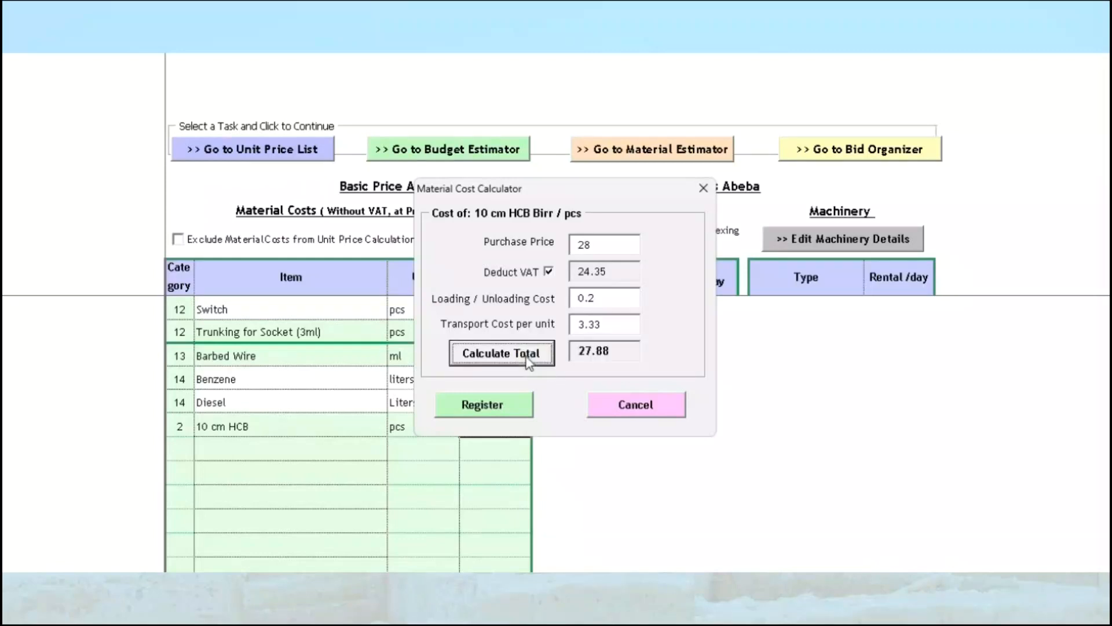
{"action": "left_click", "coordinate": [503, 400]}
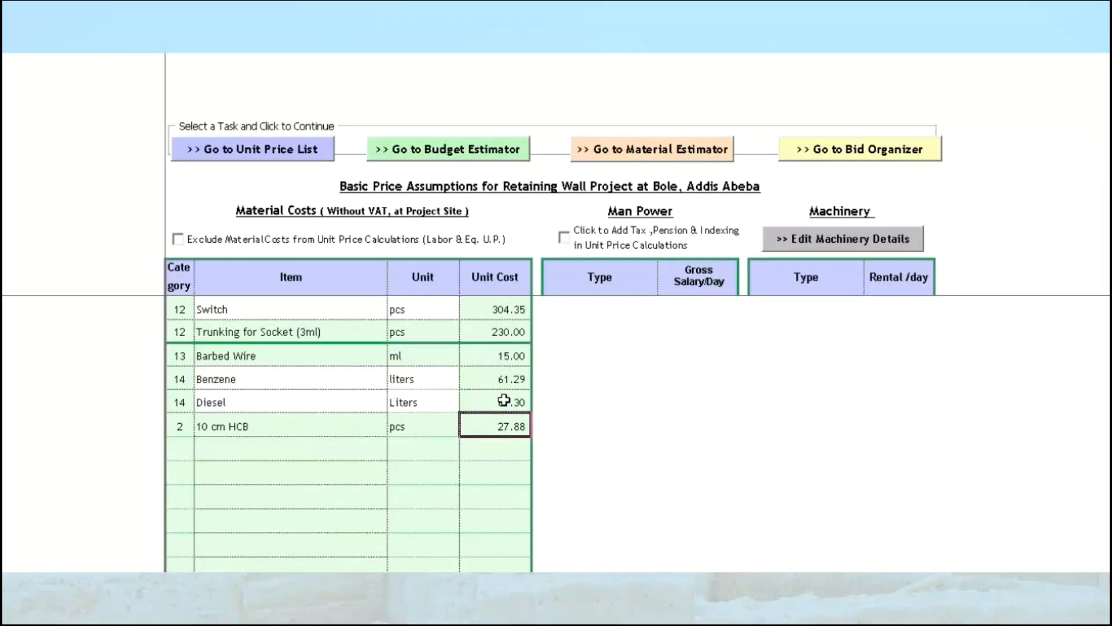
Step: Review the stored cost inputs of 10 cm HCB in the cost calculator and close it without changes
{"action": "right_click", "coordinate": [485, 428]}
{"action": "left_click", "coordinate": [498, 436]}
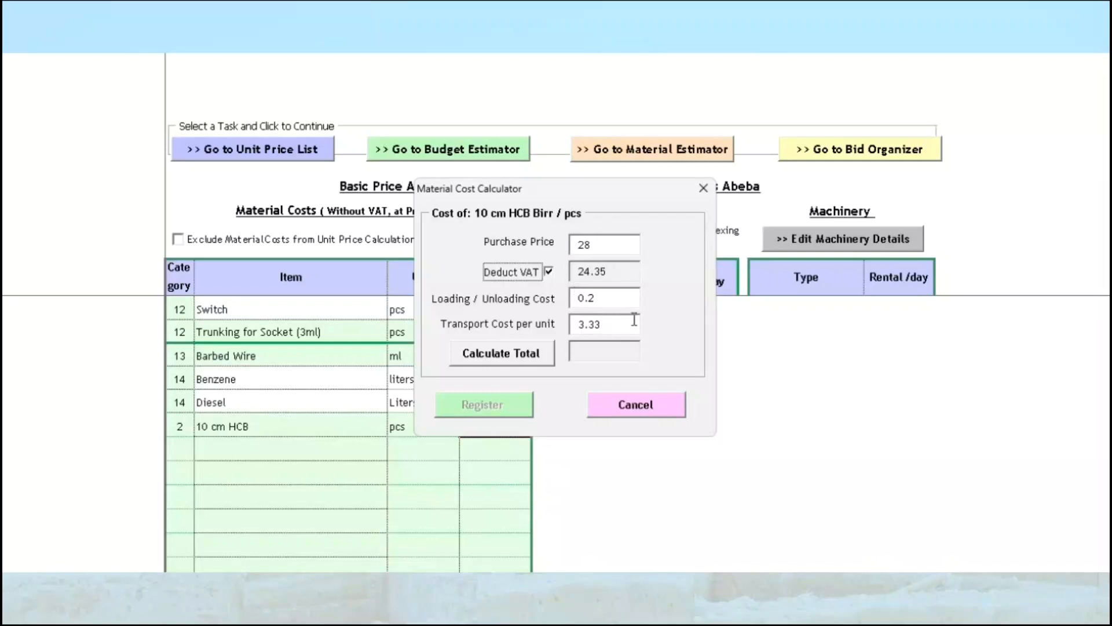
{"action": "left_click", "coordinate": [629, 412]}
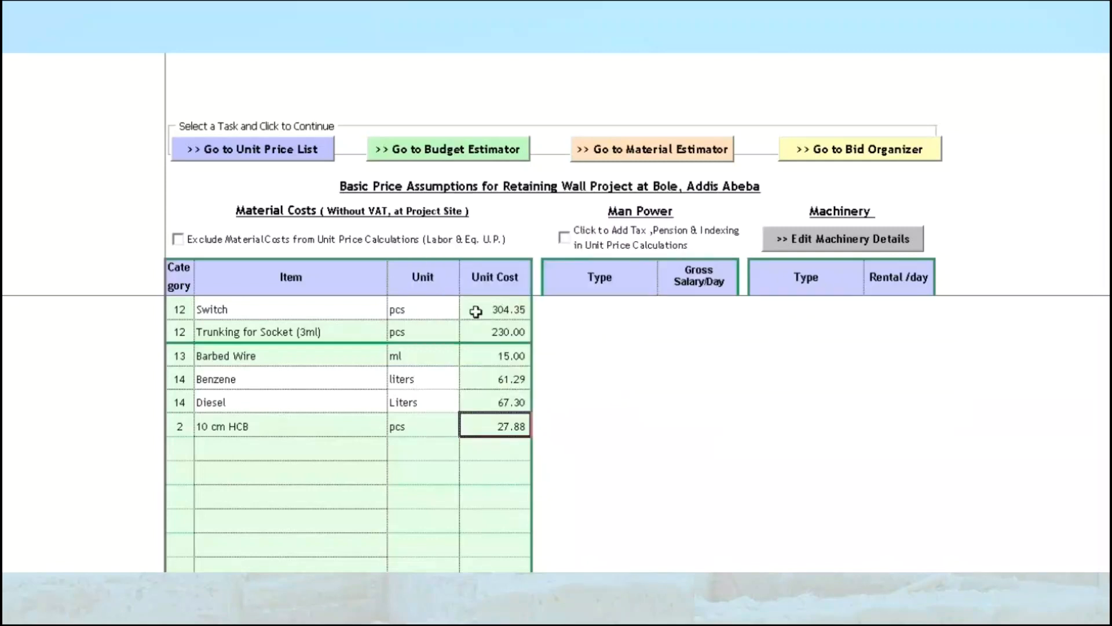
Step: Open the first reserved item under HCB and Brick Masonry in the unit price list and add 10 cm HCB as its first material
{"action": "left_click", "coordinate": [321, 148]}
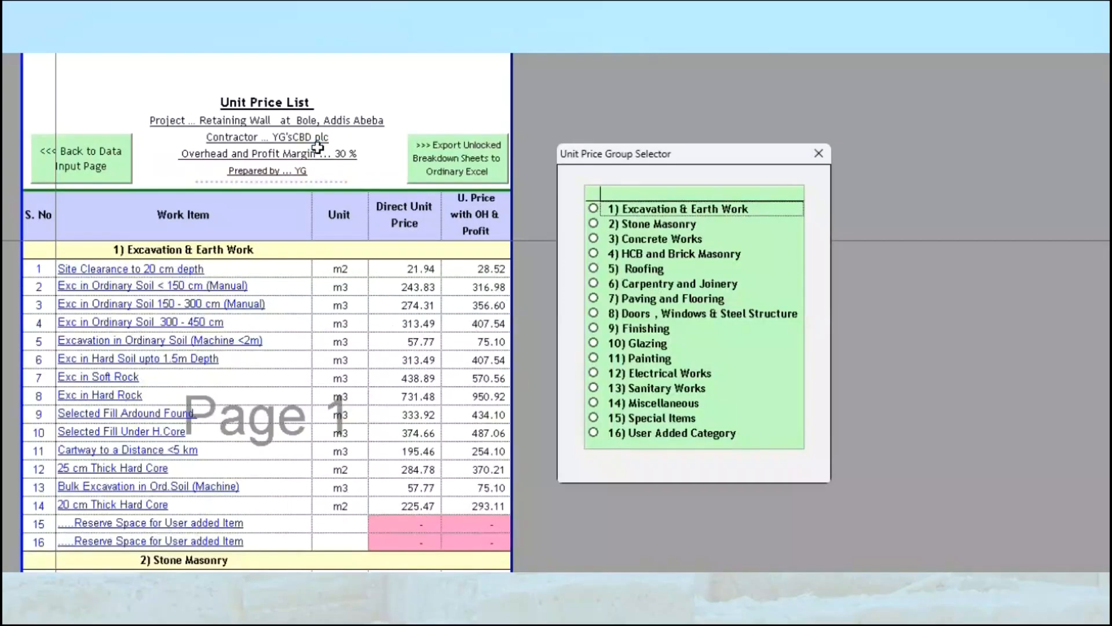
{"action": "left_click", "coordinate": [650, 255]}
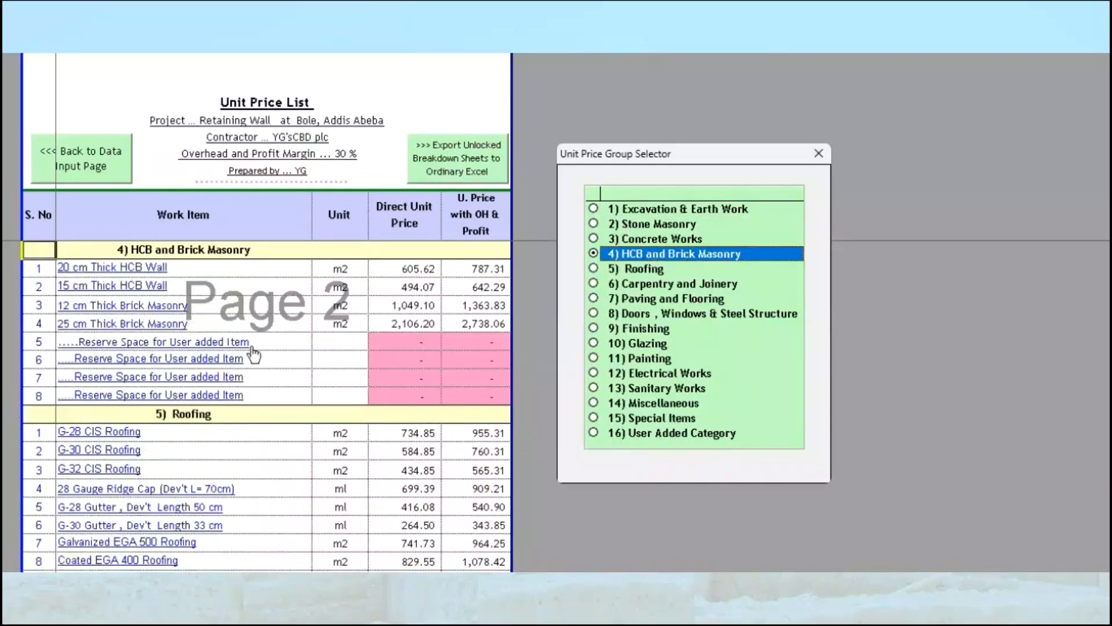
{"action": "left_click", "coordinate": [228, 345]}
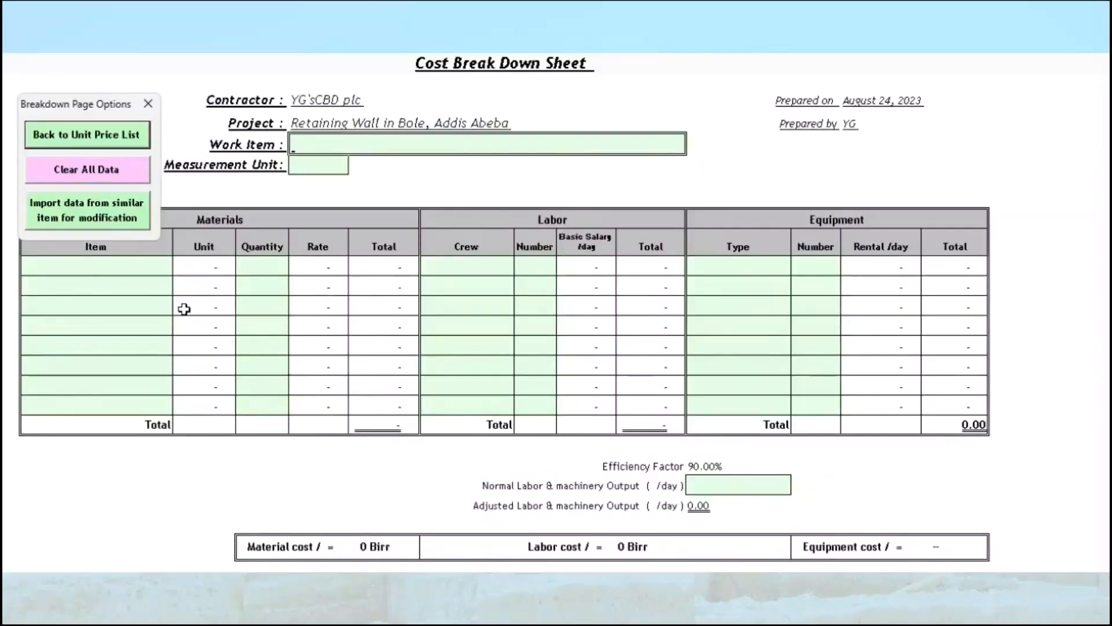
{"action": "left_click", "coordinate": [141, 264]}
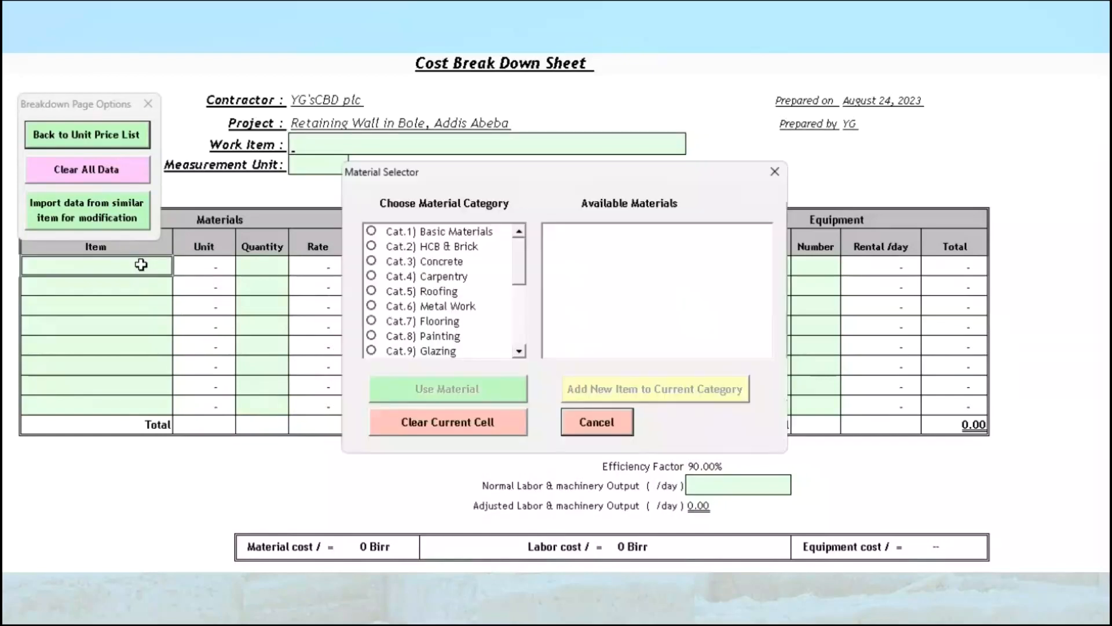
{"action": "left_click", "coordinate": [421, 250]}
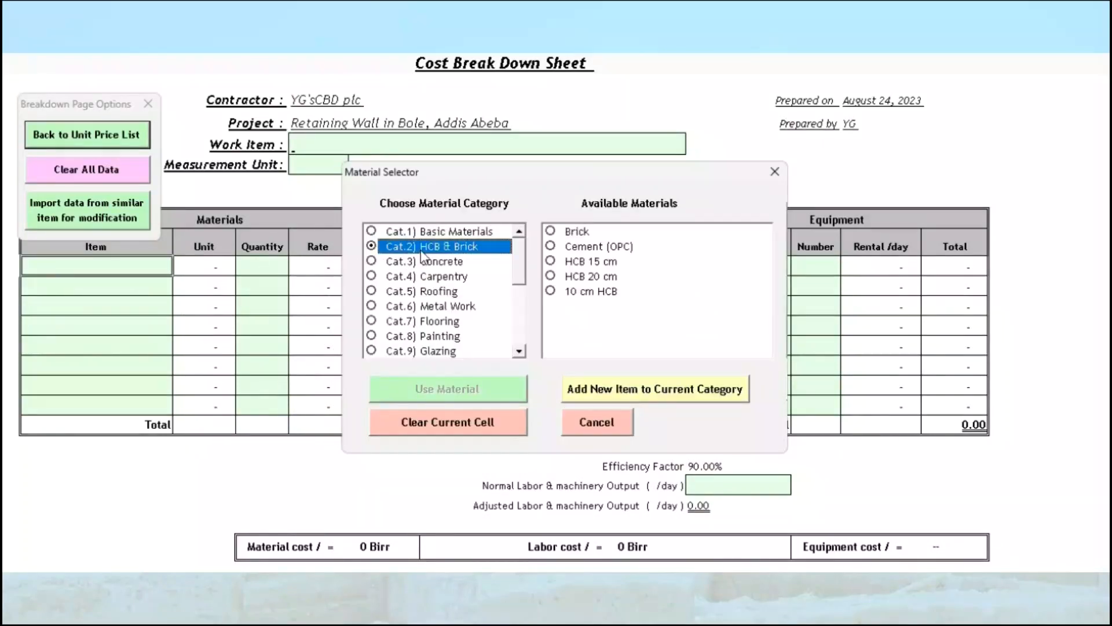
{"action": "left_click", "coordinate": [599, 293]}
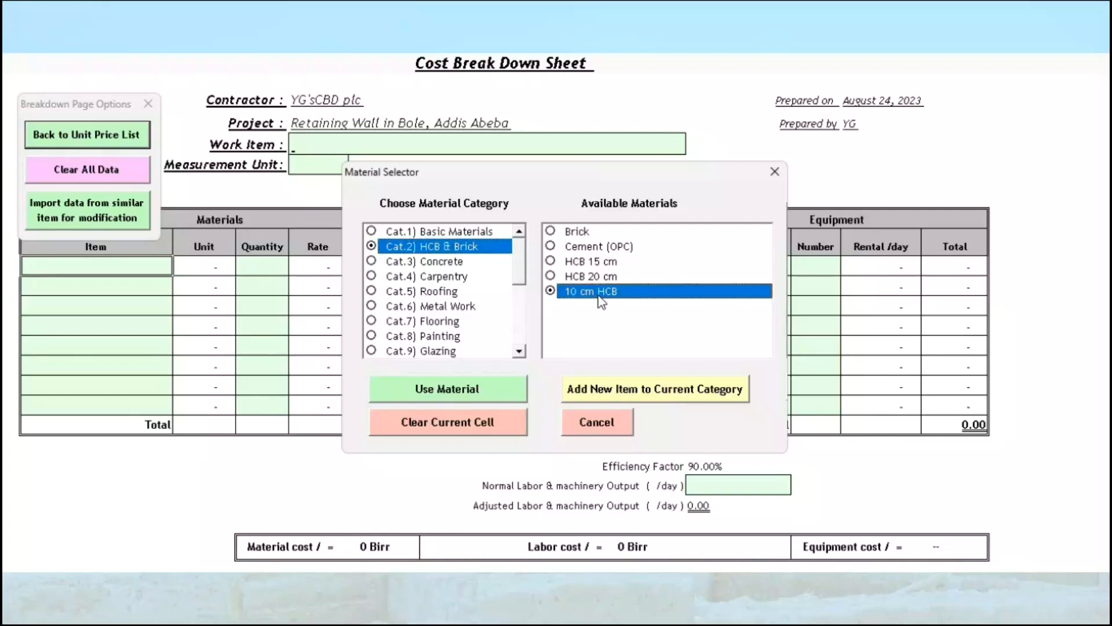
{"action": "left_click", "coordinate": [491, 391]}
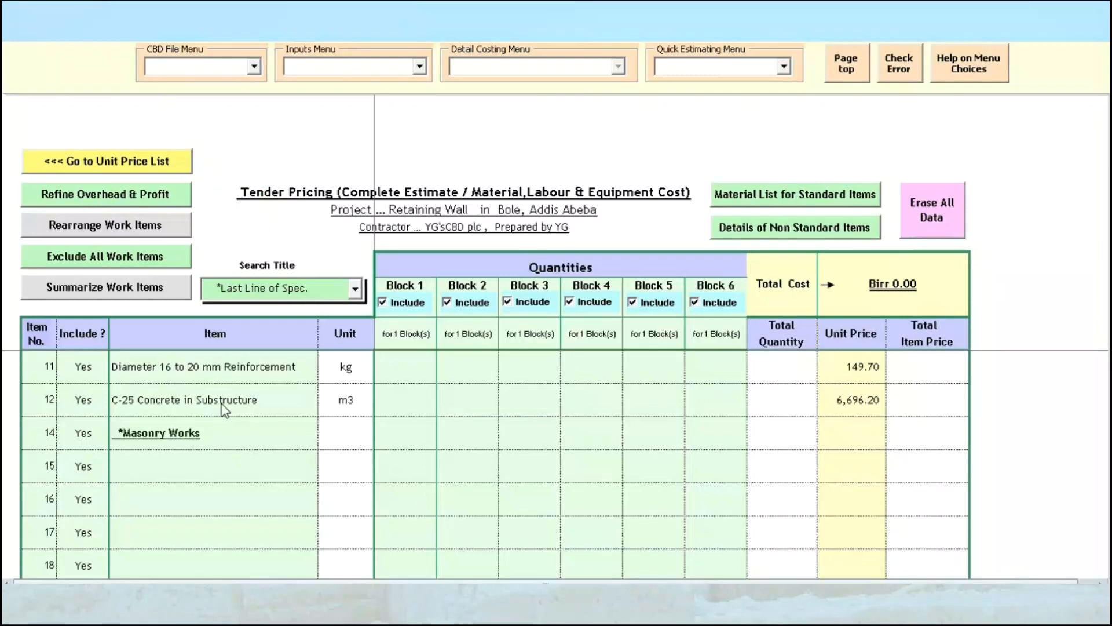
Step: From the tender pricing page, open the unit price breakdown of Stone Masonry above GL with one face pointing
{"action": "left_click", "coordinate": [177, 166]}
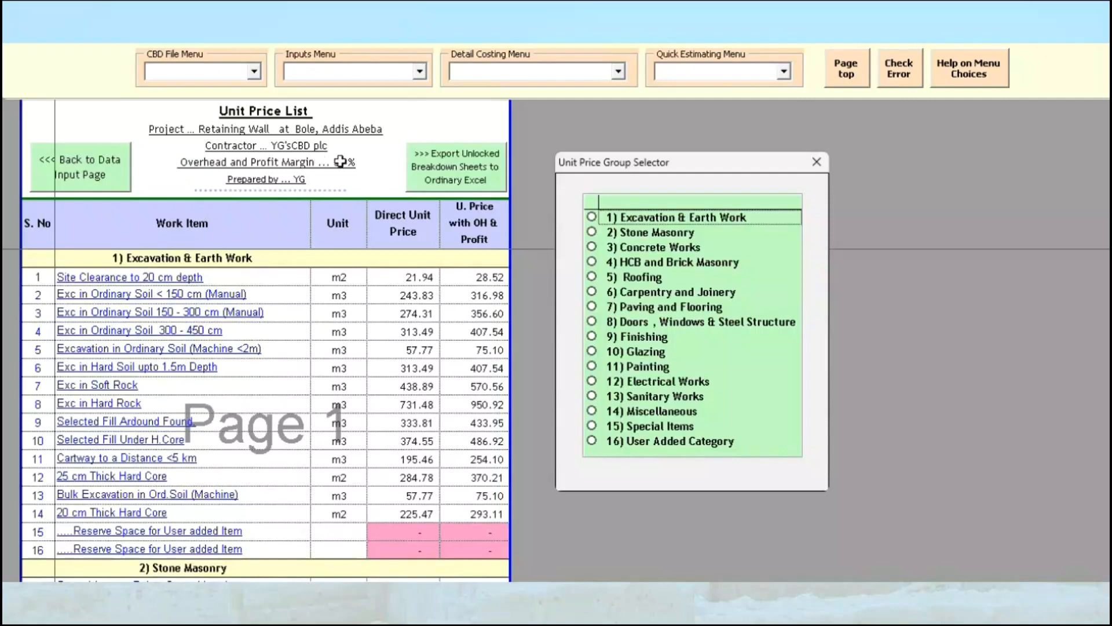
{"action": "left_click", "coordinate": [643, 235]}
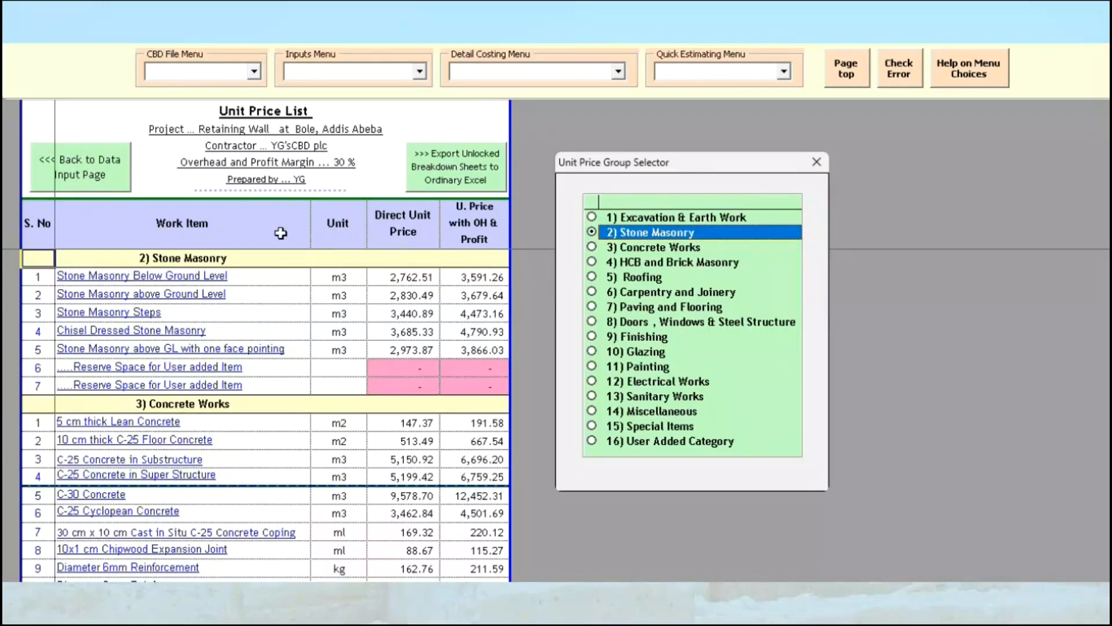
{"action": "left_click", "coordinate": [223, 350]}
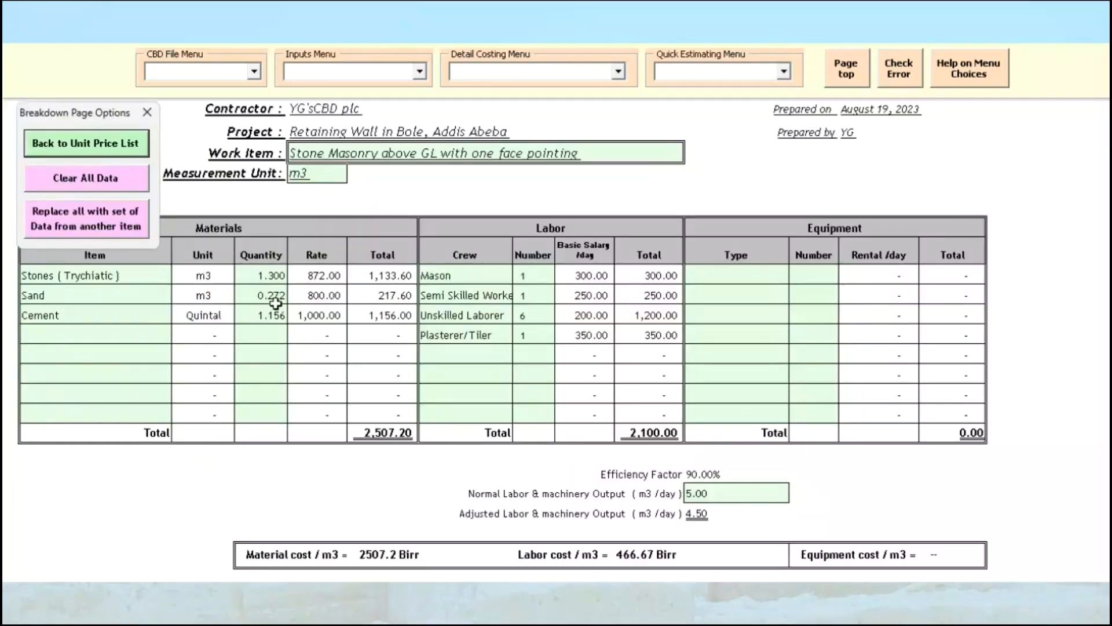
Step: Rename the work item to "Stone Masonry with pointing & weep holes"
{"action": "left_click", "coordinate": [393, 152]}
{"action": "double_click", "coordinate": [394, 152]}
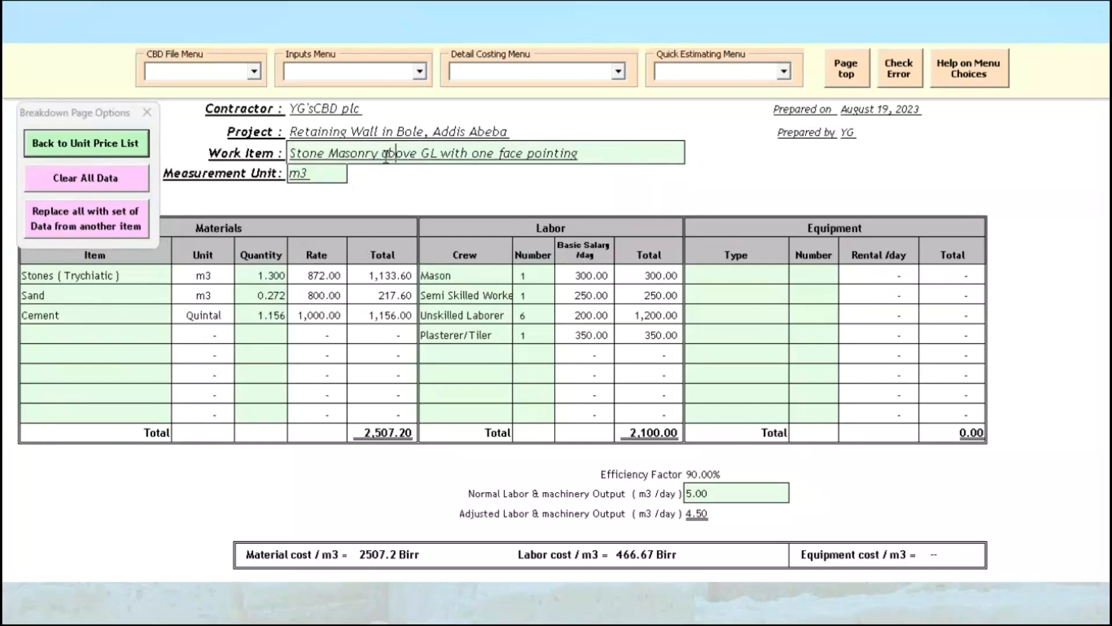
{"action": "left_click_drag", "start_coordinate": [378, 153], "coordinate": [523, 153]}
{"action": "key", "text": "BackSpace"}
{"action": "type", "text": "with"}
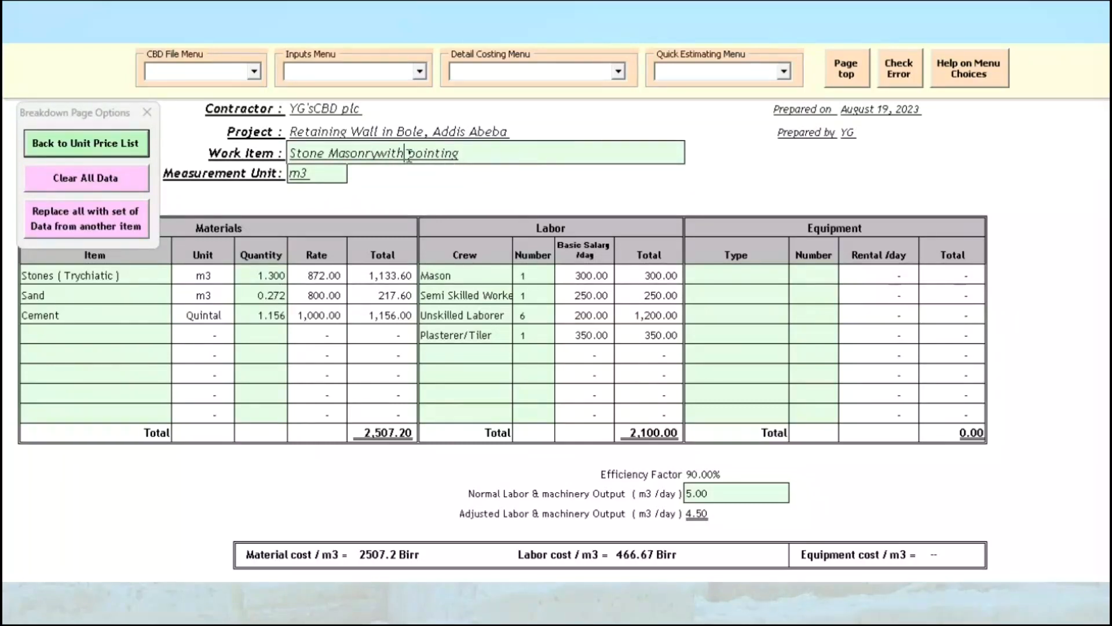
{"action": "left_click", "coordinate": [382, 155]}
{"action": "left_click", "coordinate": [482, 154]}
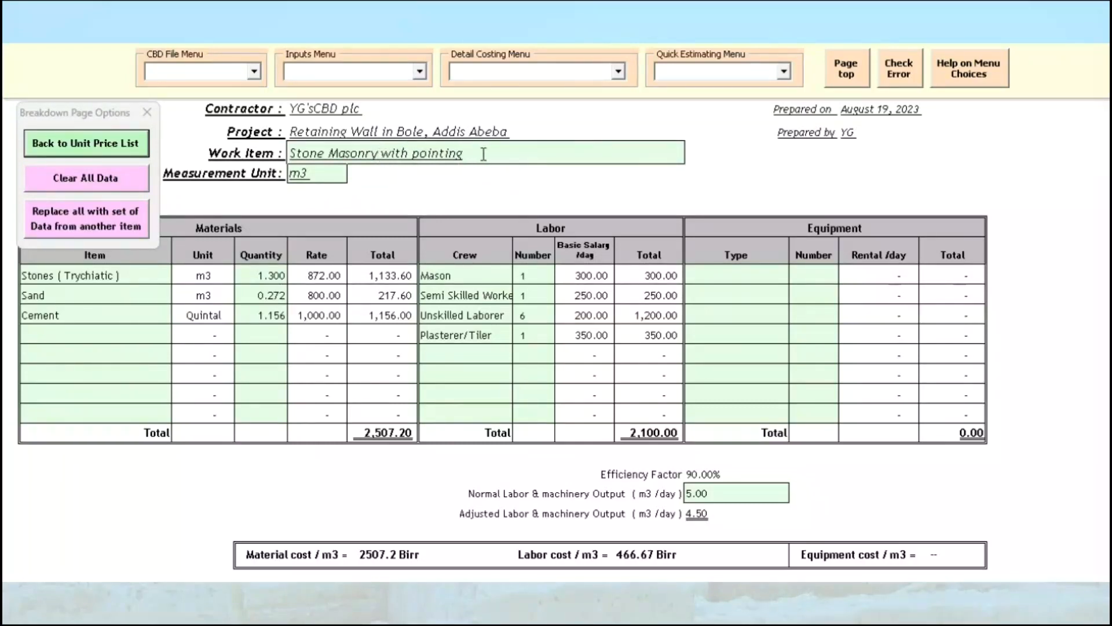
{"action": "type", "text": "& weep holes"}
{"action": "left_click", "coordinate": [325, 175]}
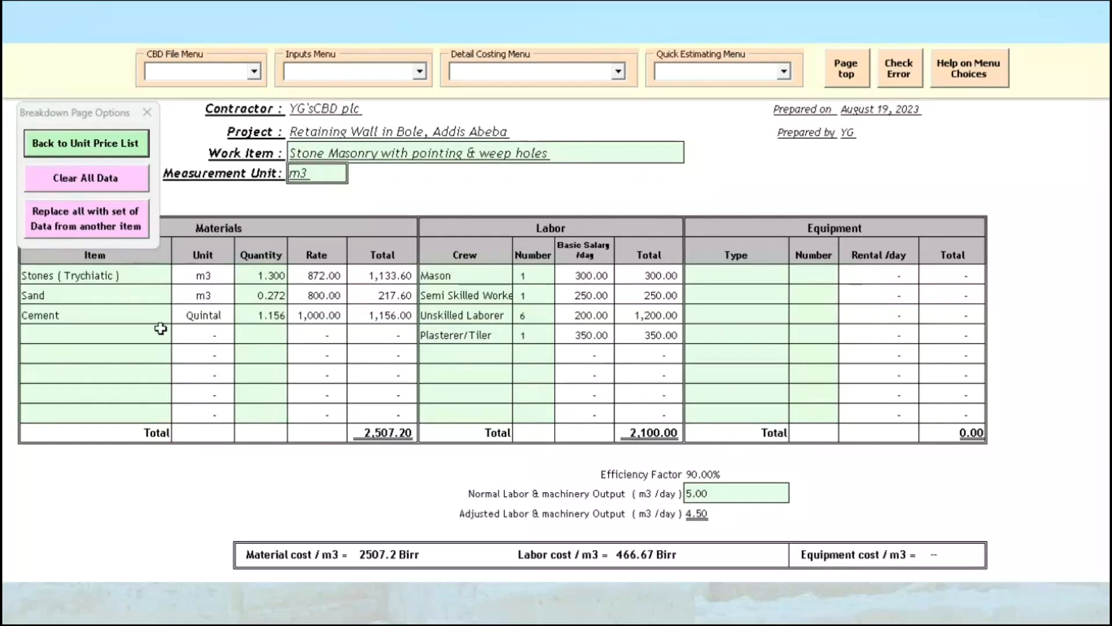
Step: For the empty fourth material row, browse the available materials in the Sanitary category of the material selector
{"action": "left_click", "coordinate": [133, 335]}
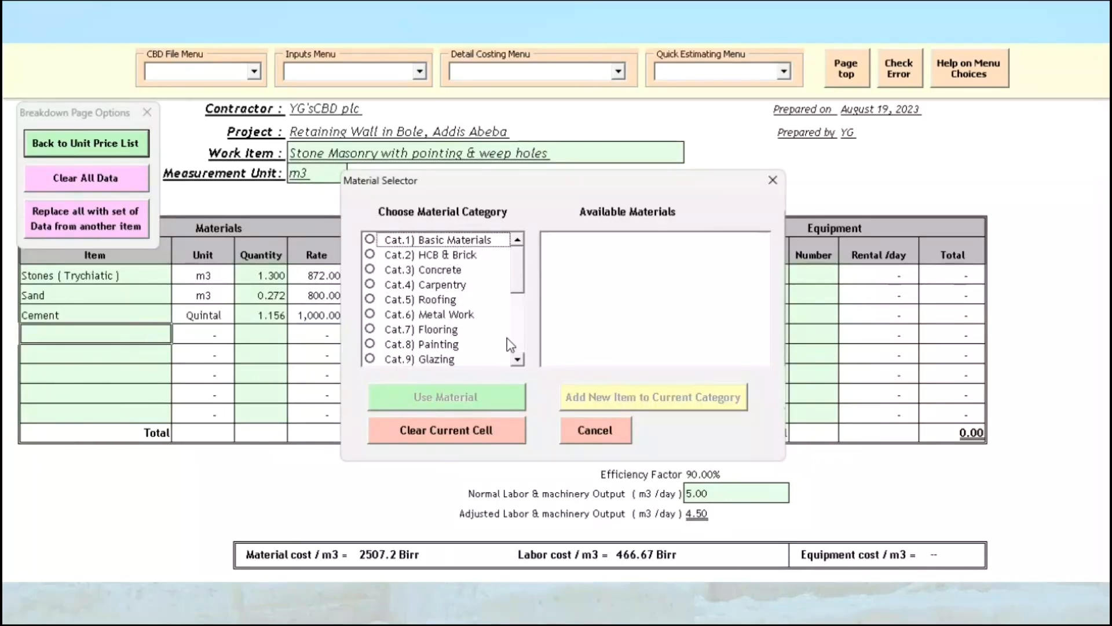
{"action": "left_click", "coordinate": [517, 359]}
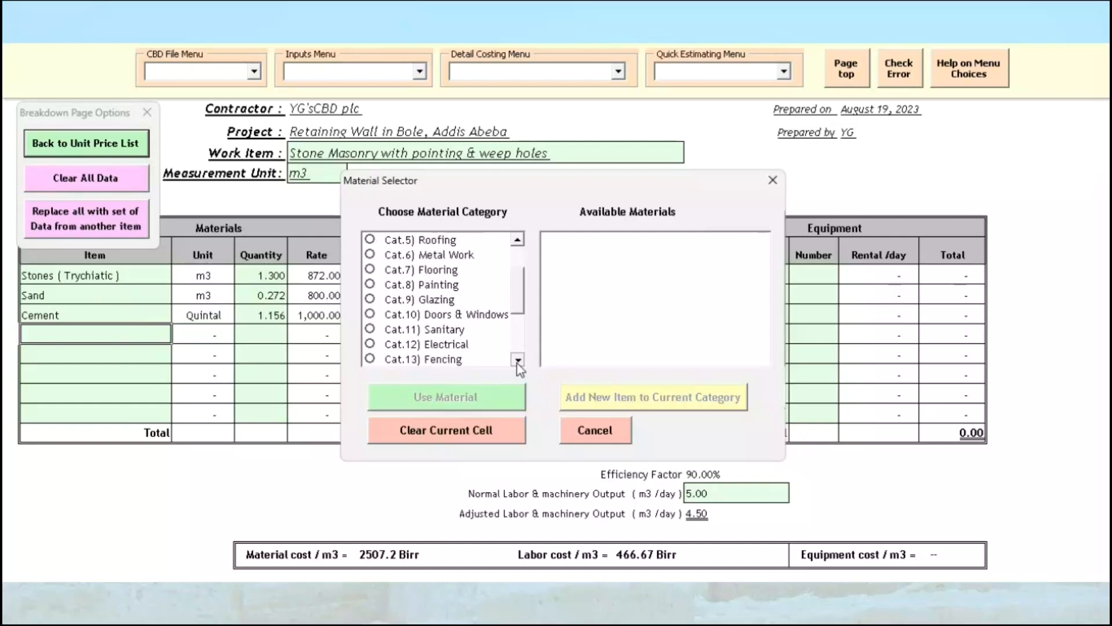
{"action": "left_click", "coordinate": [444, 331]}
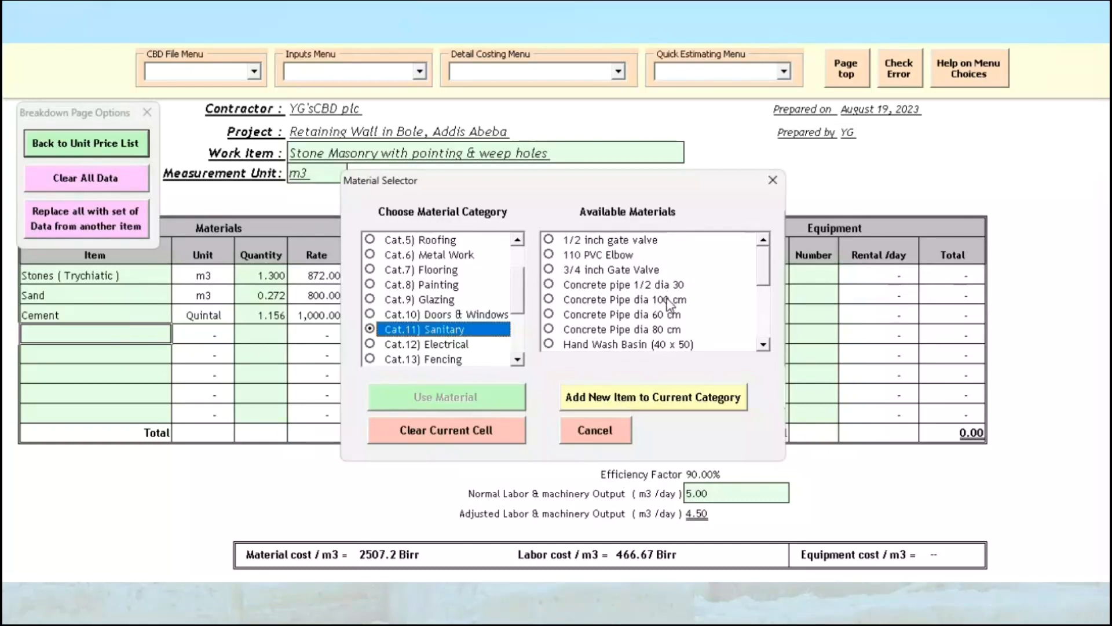
{"action": "left_click", "coordinate": [763, 345]}
{"action": "left_click", "coordinate": [763, 345]}
{"action": "left_click", "coordinate": [763, 345]}
{"action": "left_click", "coordinate": [763, 345]}
{"action": "left_click", "coordinate": [763, 345]}
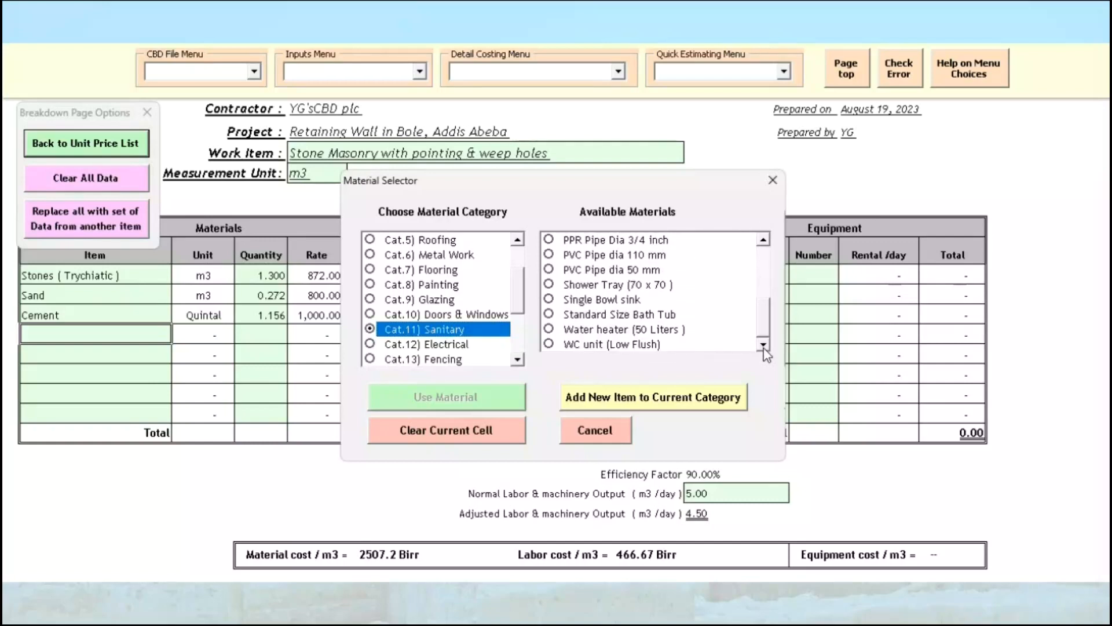
Step: Register a new Sanitary material named "dia 20 cm concrete pipe" with measurement unit pcs and unit cost 985 Birr
{"action": "left_click", "coordinate": [638, 403]}
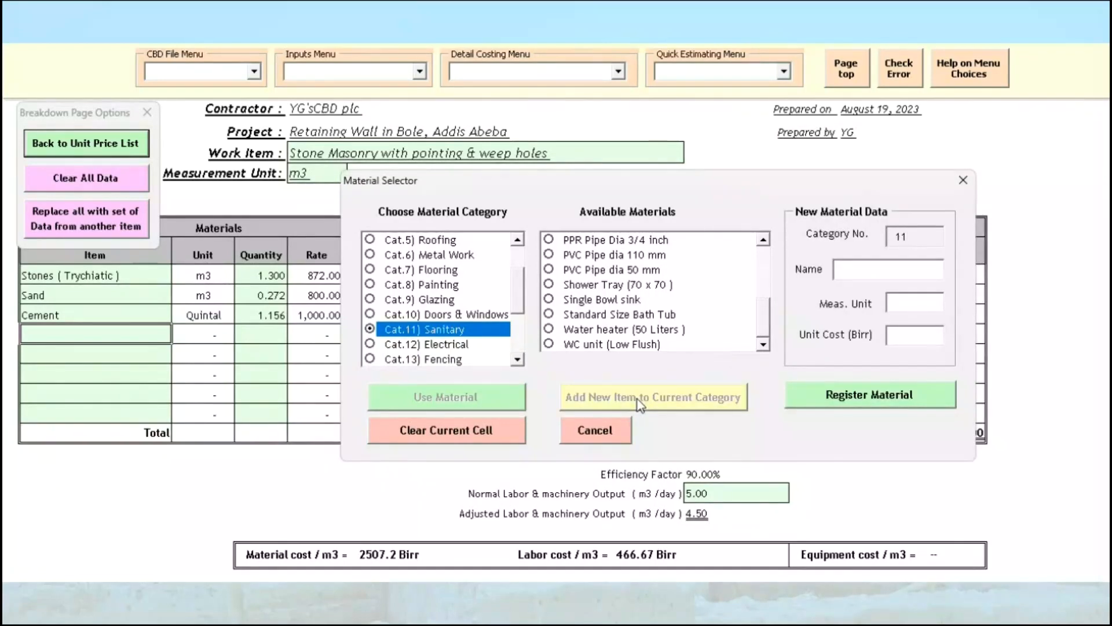
{"action": "left_click", "coordinate": [859, 273]}
{"action": "type", "text": "dia 20 cm conc"}
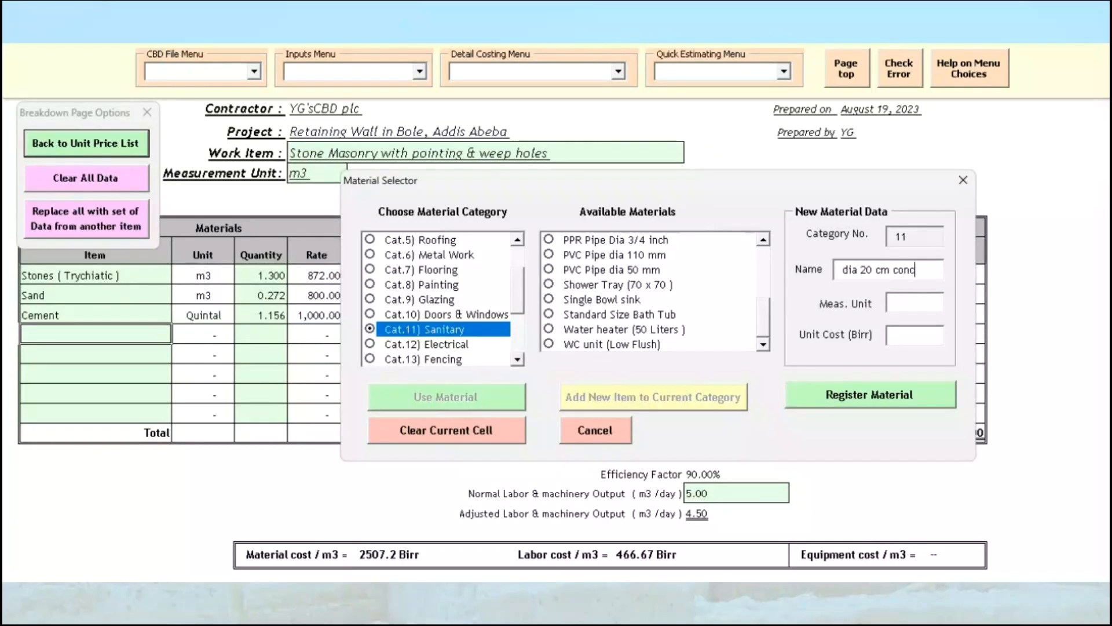
{"action": "type", "text": "rete pipe"}
{"action": "left_click", "coordinate": [909, 310]}
{"action": "type", "text": "pcs"}
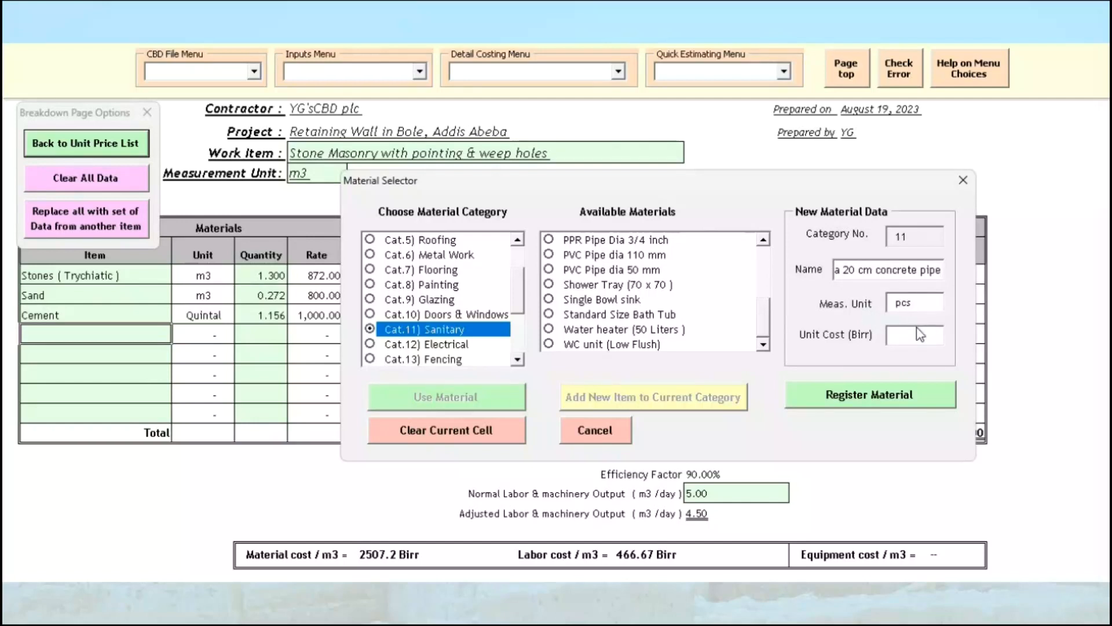
{"action": "type", "text": "985"}
{"action": "left_click", "coordinate": [849, 404]}
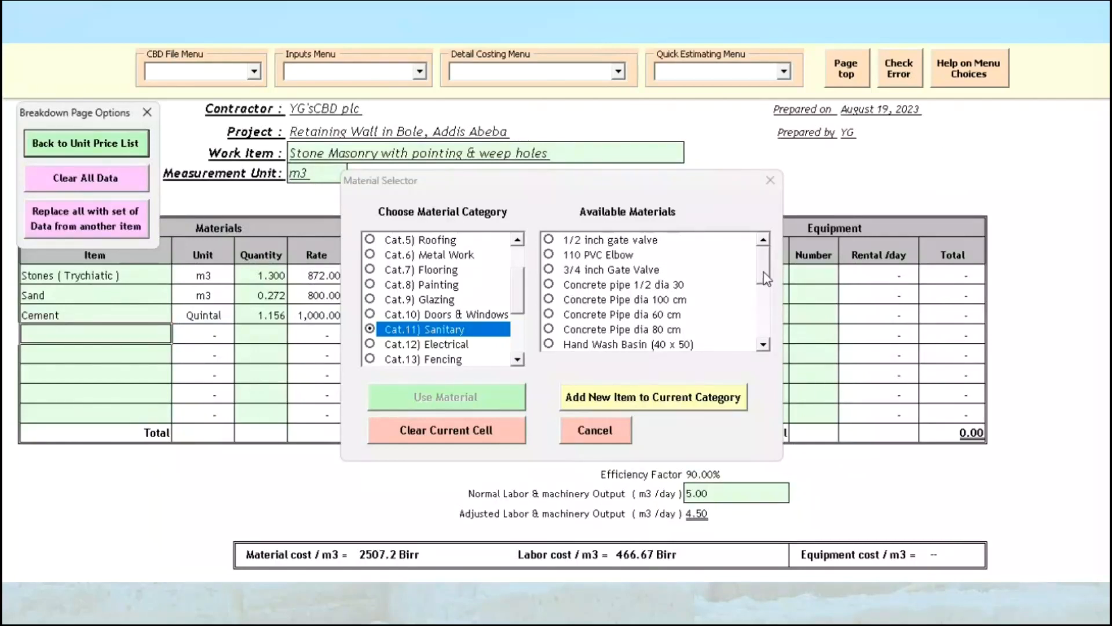
Step: Use dia 20 cm concrete pipe as the fourth material of the stone masonry breakdown and set its quantity to 1.5
{"action": "left_click_drag", "start_coordinate": [766, 268], "coordinate": [766, 339]}
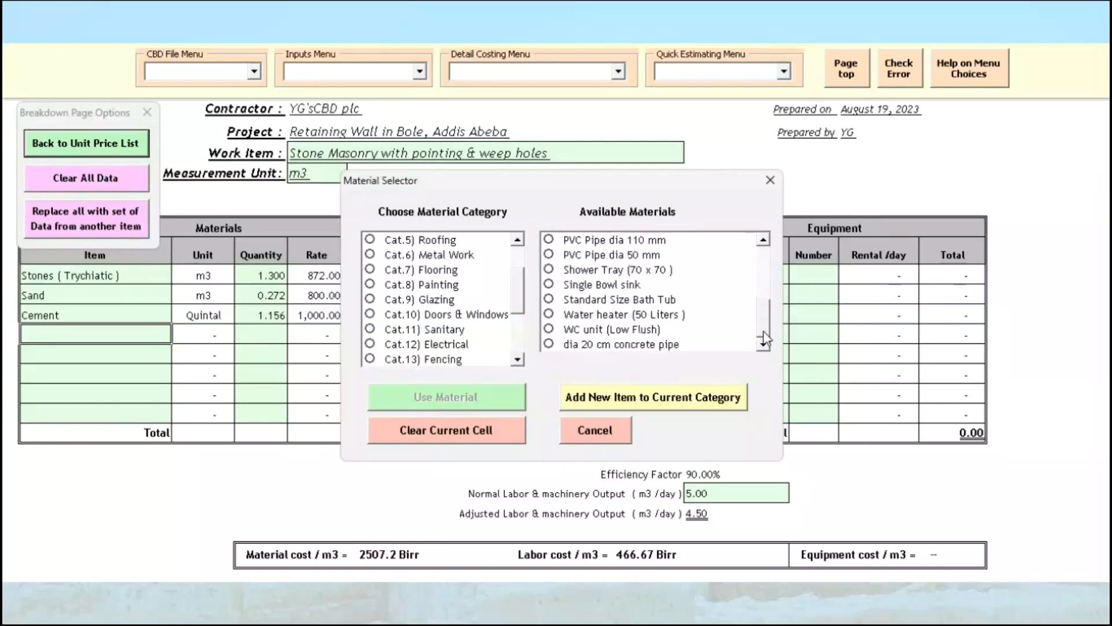
{"action": "left_click", "coordinate": [630, 348]}
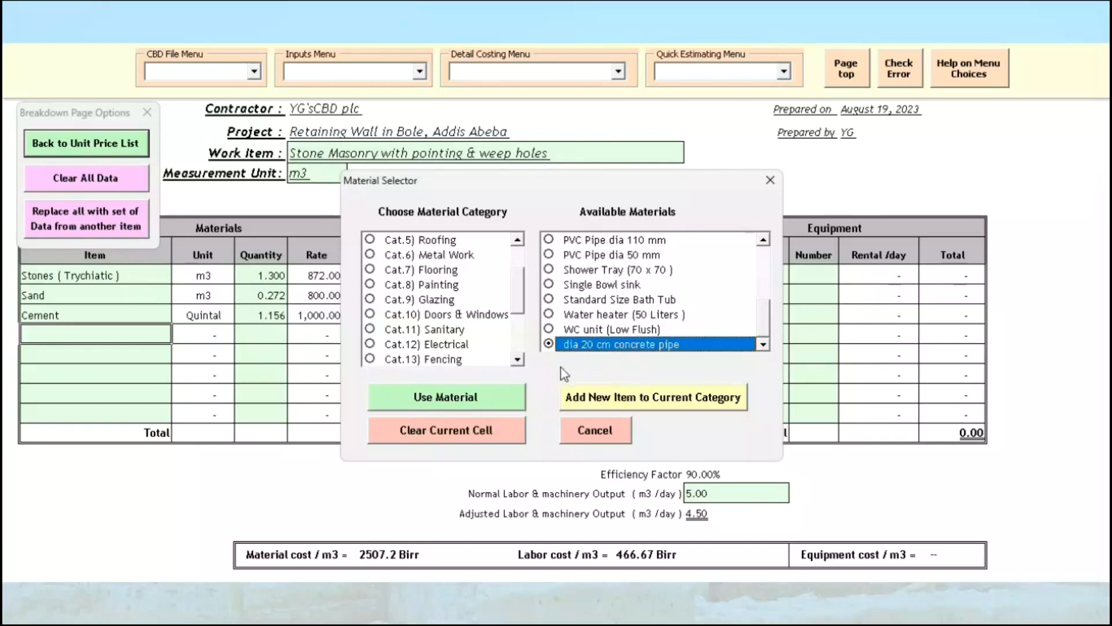
{"action": "left_click", "coordinate": [431, 409]}
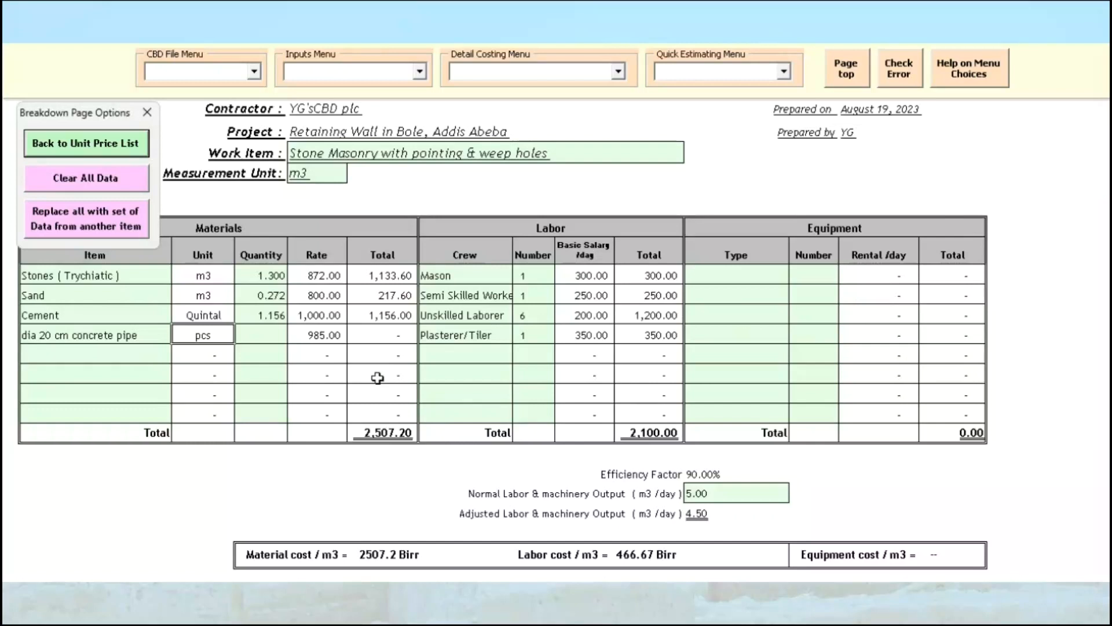
{"action": "left_click", "coordinate": [265, 335]}
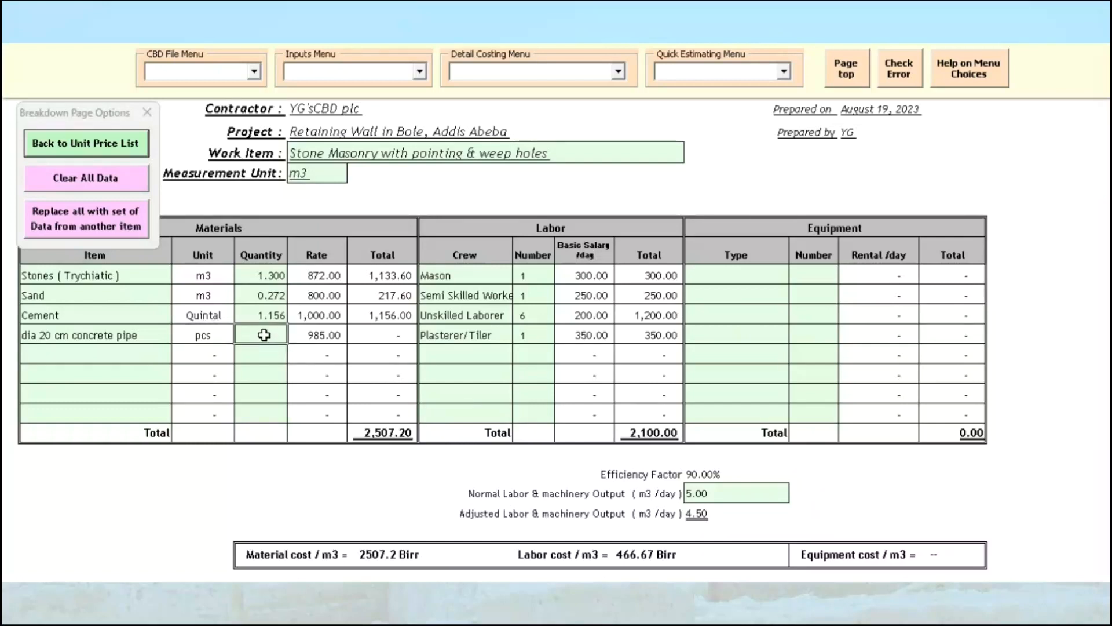
{"action": "type", "text": "1.5"}
{"action": "key", "text": "Return"}
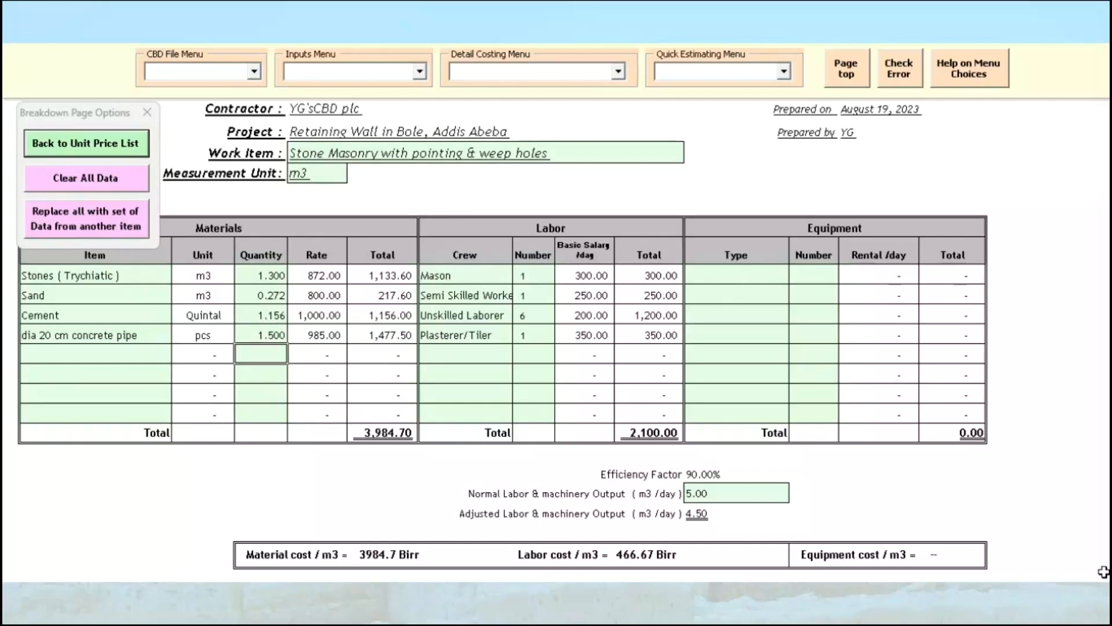
Step: Check the breakdown's total unit cost and return to the unit price list
{"action": "scroll", "coordinate": [1066, 544], "scroll_direction": "down", "scroll_amount": 1}
{"action": "scroll", "coordinate": [503, 342], "scroll_direction": "down", "scroll_amount": 1}
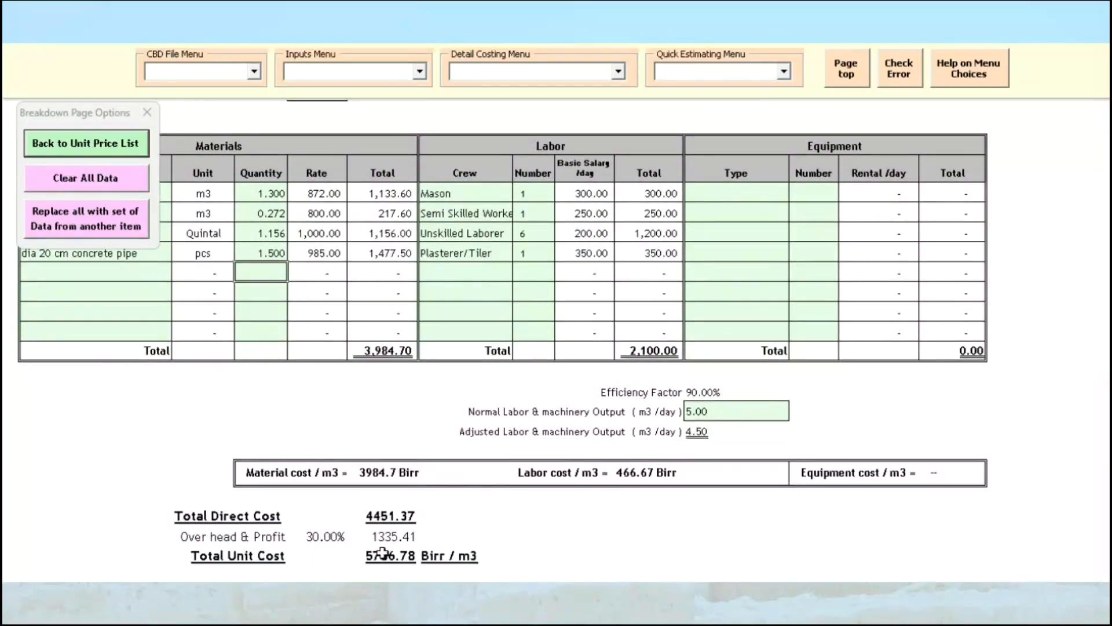
{"action": "left_click", "coordinate": [120, 150]}
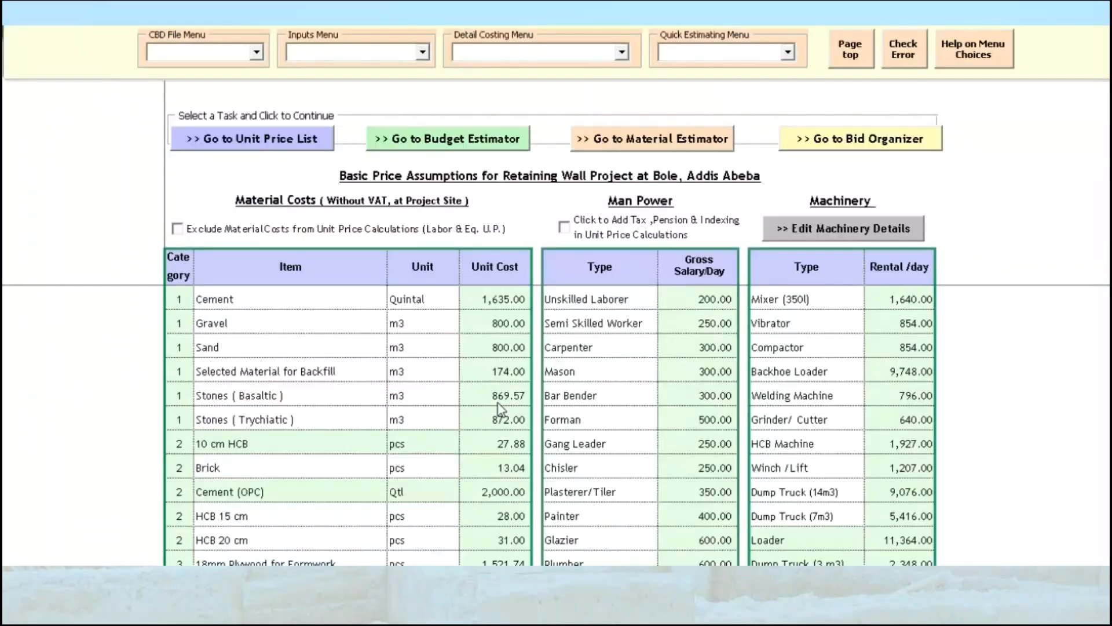
Step: Clear the unit cost of Sand on the data input page and check the Stone Masonry group of the unit price list for flagged items
{"action": "left_click", "coordinate": [491, 348]}
{"action": "key", "text": "Delete"}
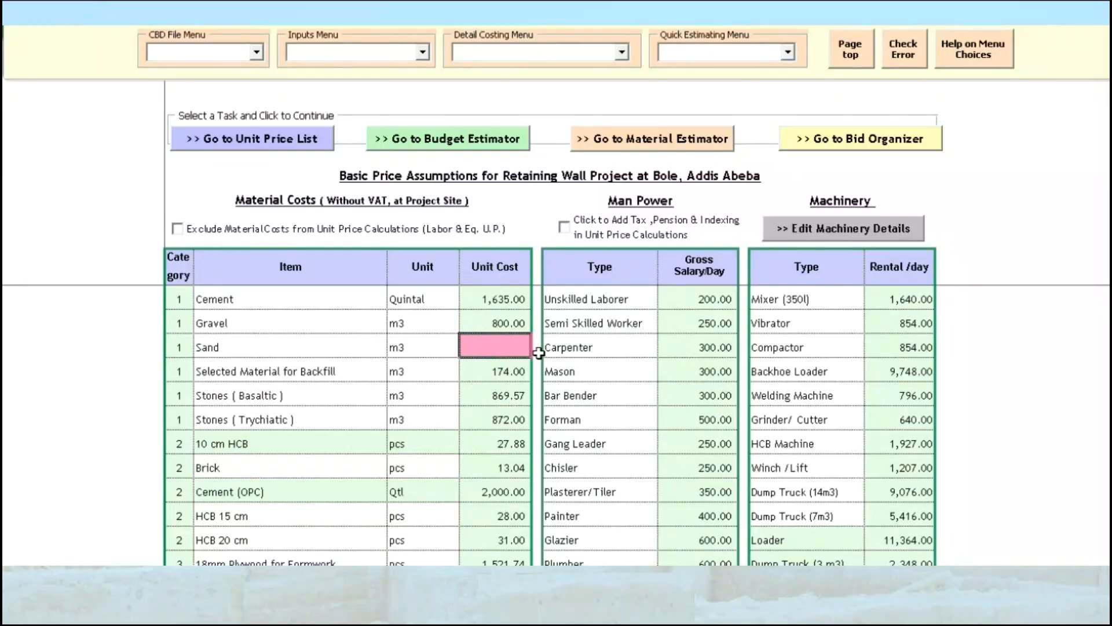
{"action": "left_click", "coordinate": [286, 149]}
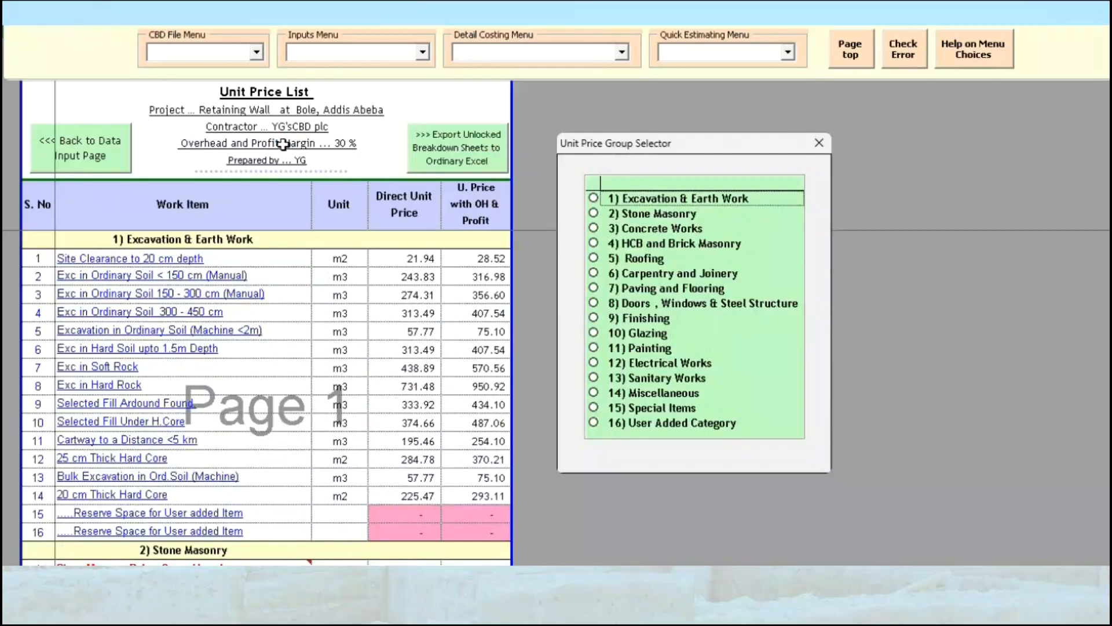
{"action": "left_click", "coordinate": [630, 218]}
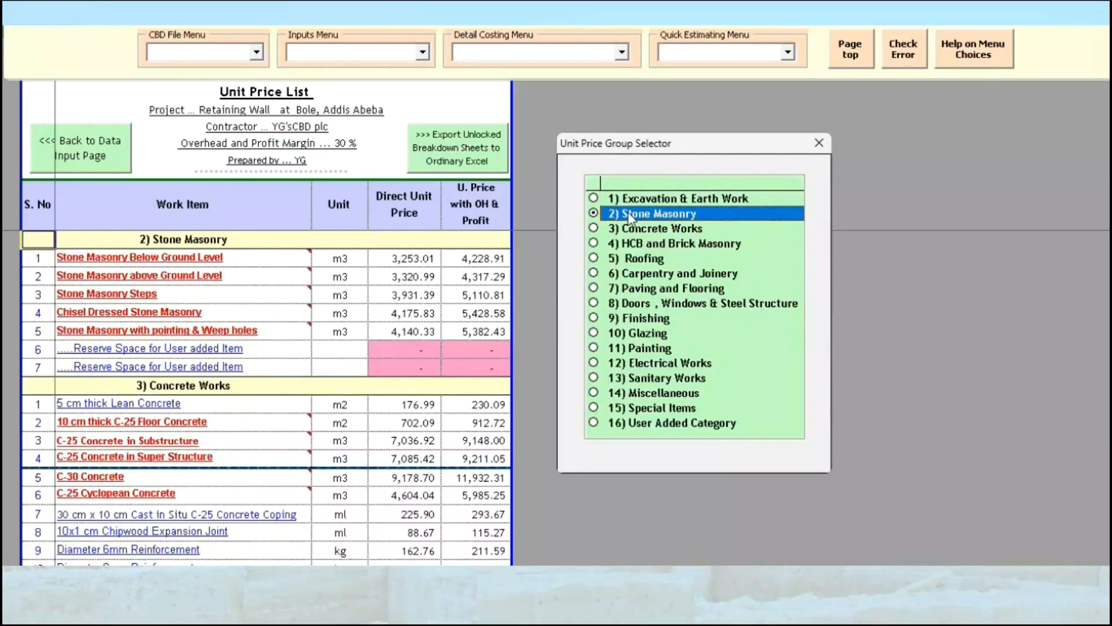
{"action": "mouse_move", "coordinate": [196, 265]}
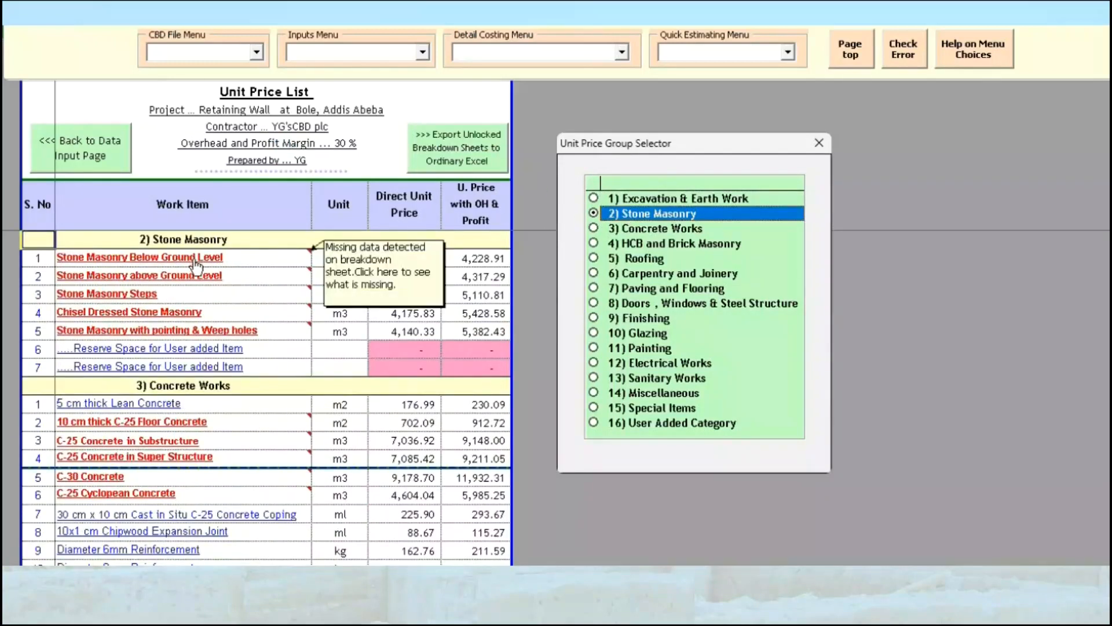
{"action": "left_click", "coordinate": [265, 264]}
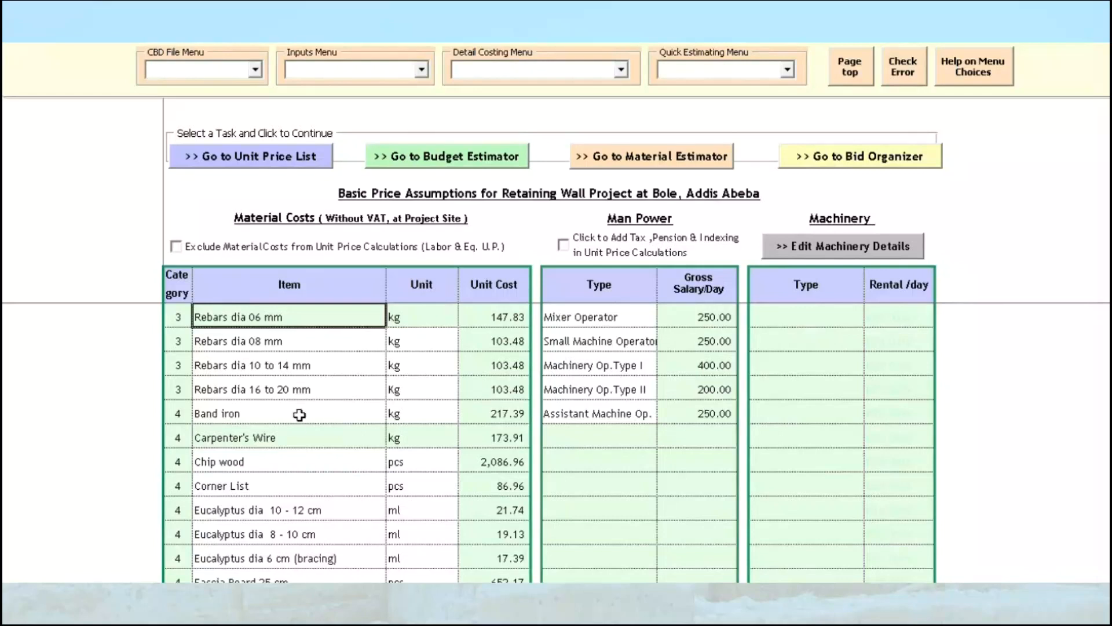
Step: Rename the category 4 material Carpenter's Wire to "Carpenter's Wire 2.5mm"
{"action": "left_click", "coordinate": [294, 438]}
{"action": "double_click", "coordinate": [293, 438]}
{"action": "type", "text": "2.5mm"}
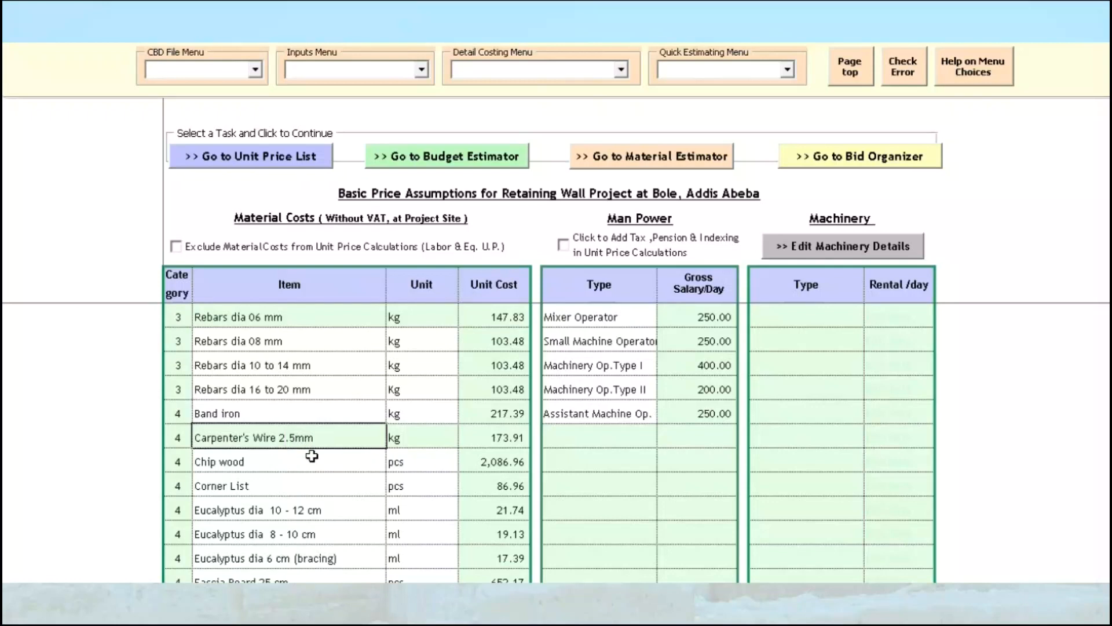
{"action": "key", "text": "Return"}
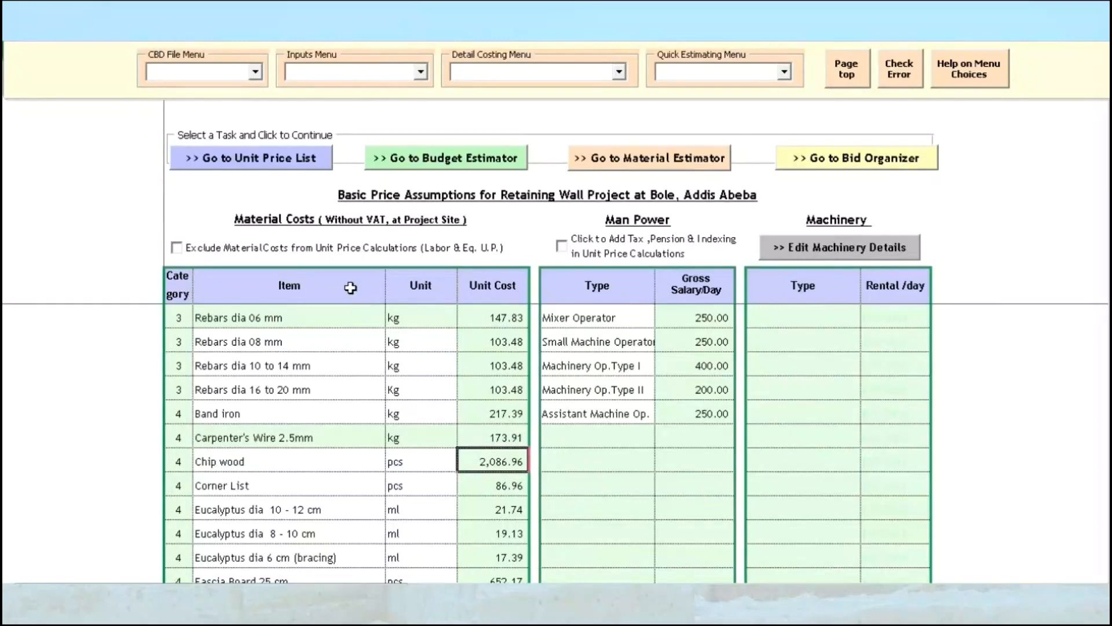
Step: Look through the Concrete Works group of the unit price list for flagged work items and run the error check
{"action": "left_click", "coordinate": [271, 161]}
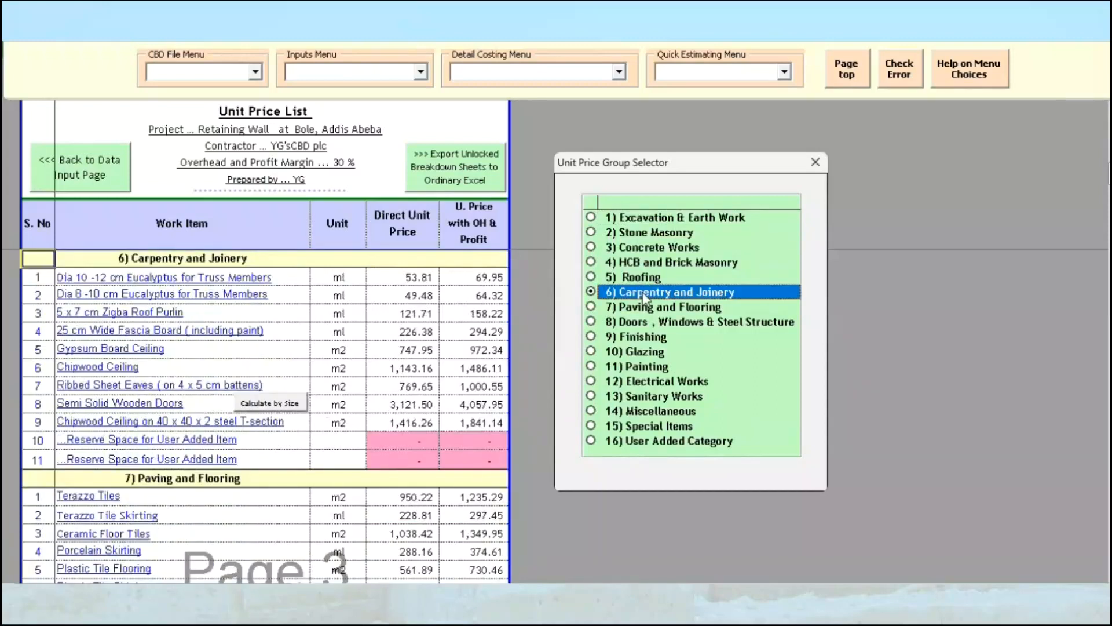
{"action": "left_click", "coordinate": [629, 249]}
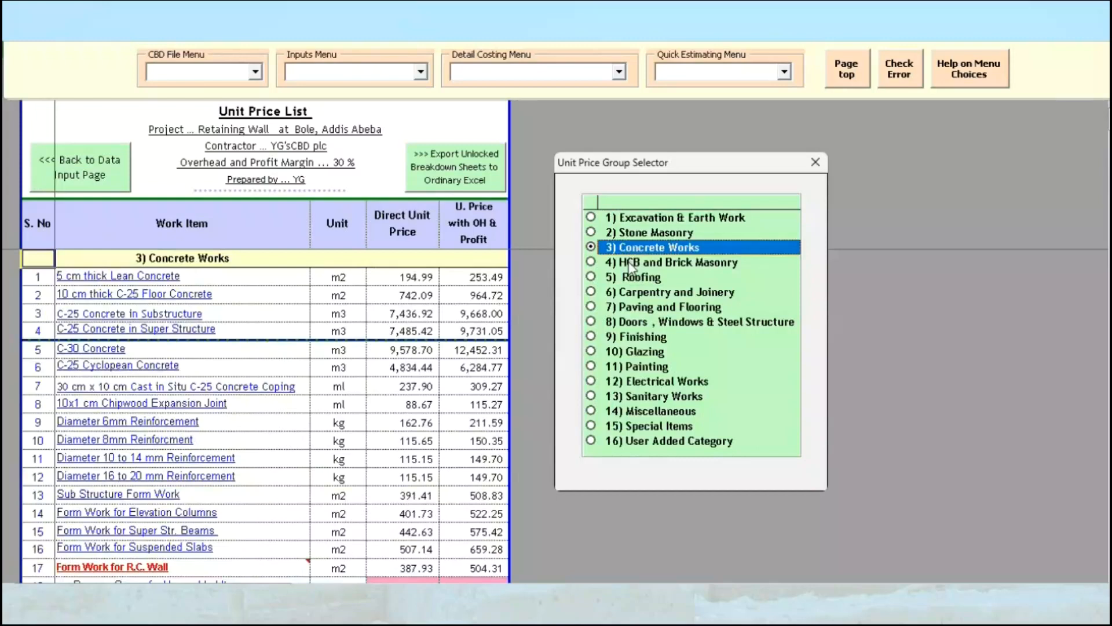
{"action": "left_click", "coordinate": [630, 266]}
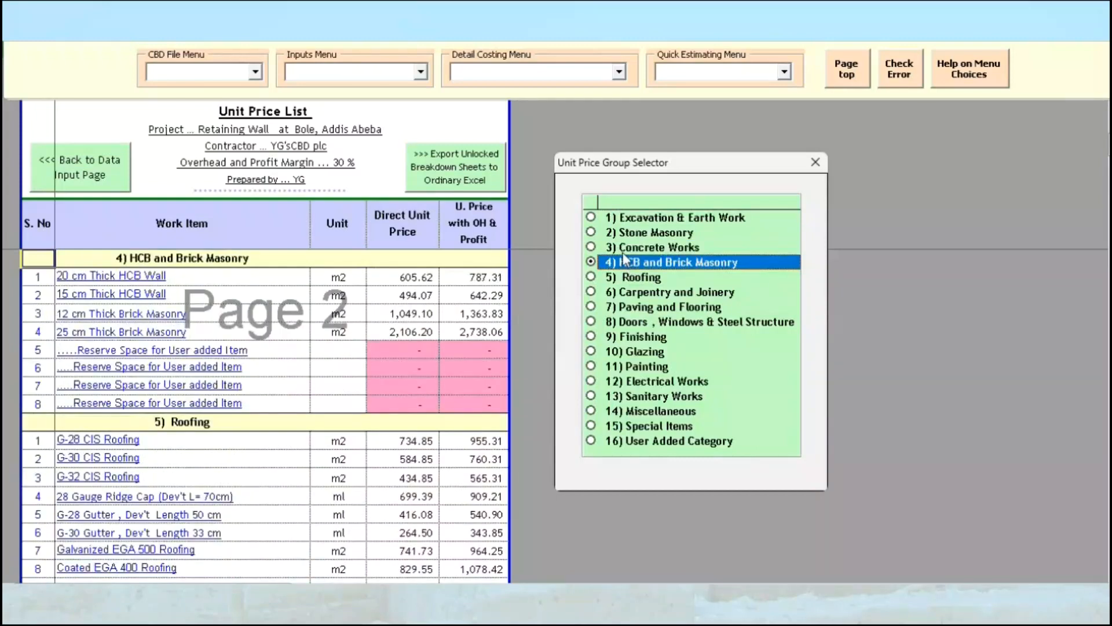
{"action": "left_click", "coordinate": [622, 249]}
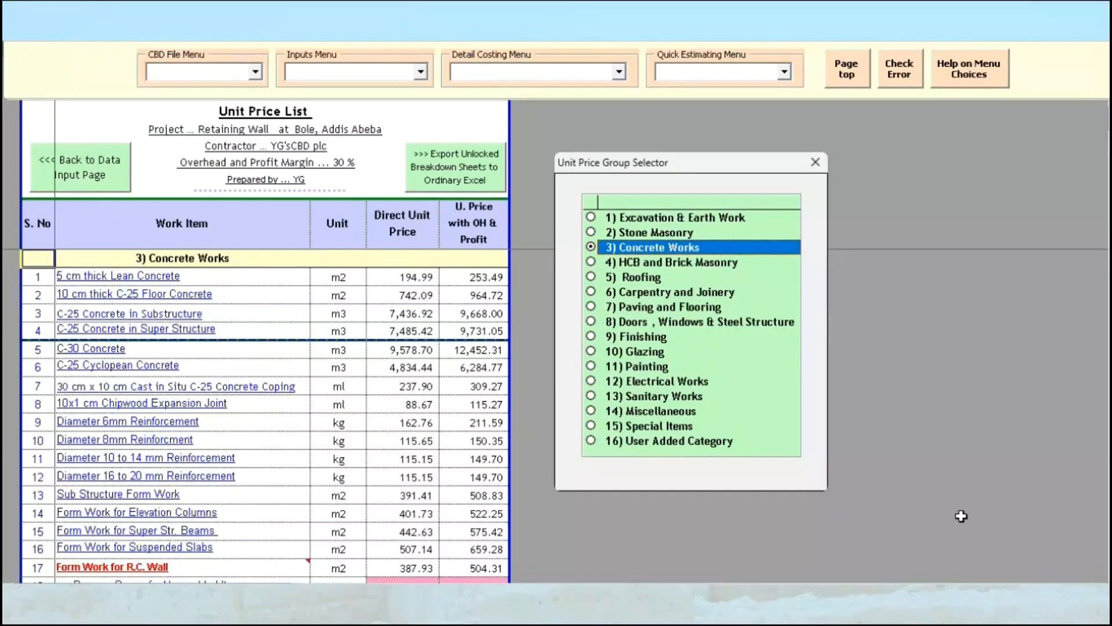
{"action": "scroll", "coordinate": [266, 418], "scroll_direction": "down", "scroll_amount": 3}
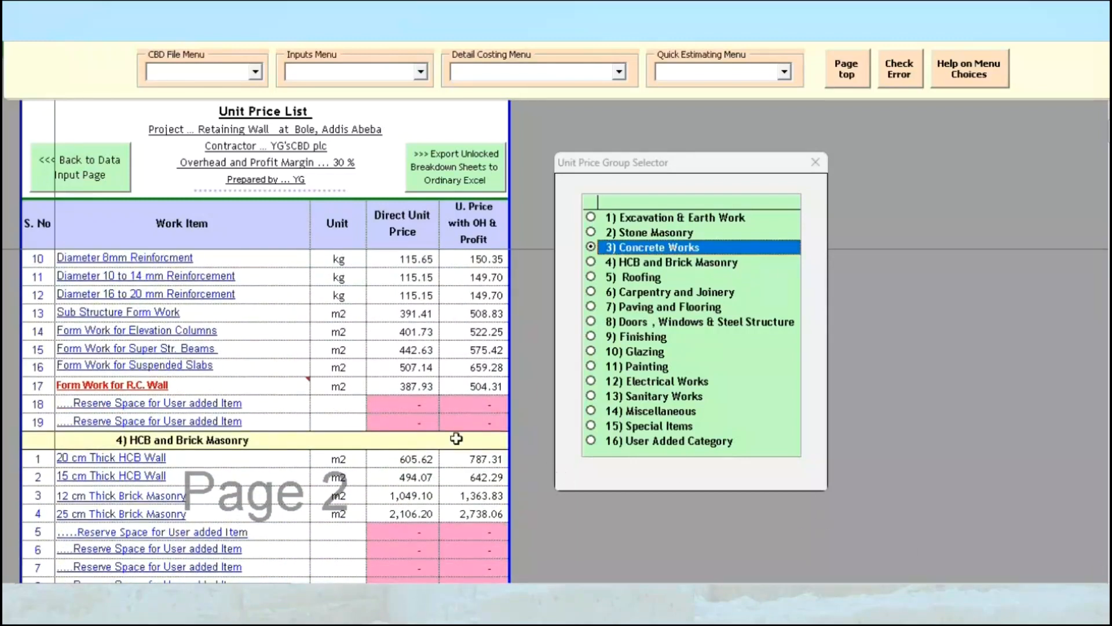
{"action": "mouse_move", "coordinate": [288, 390]}
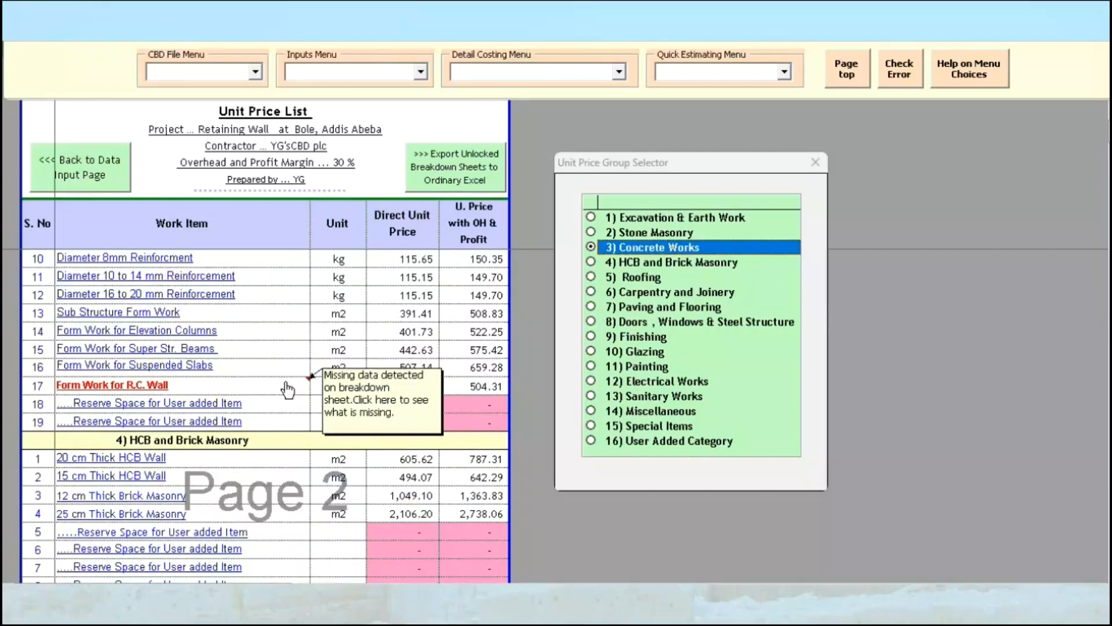
{"action": "left_click", "coordinate": [899, 74]}
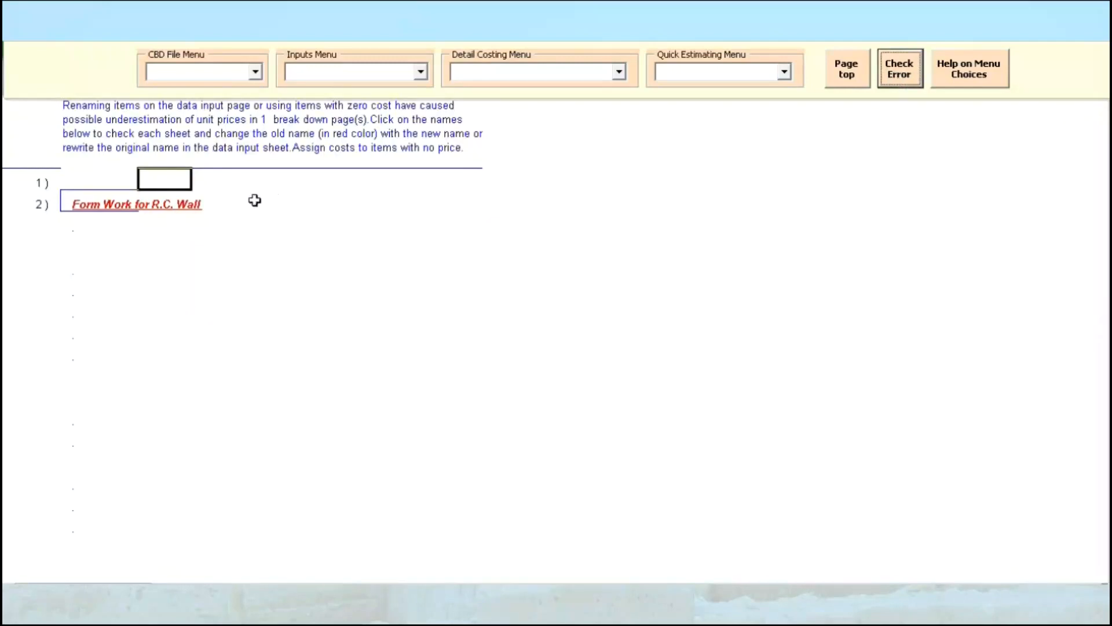